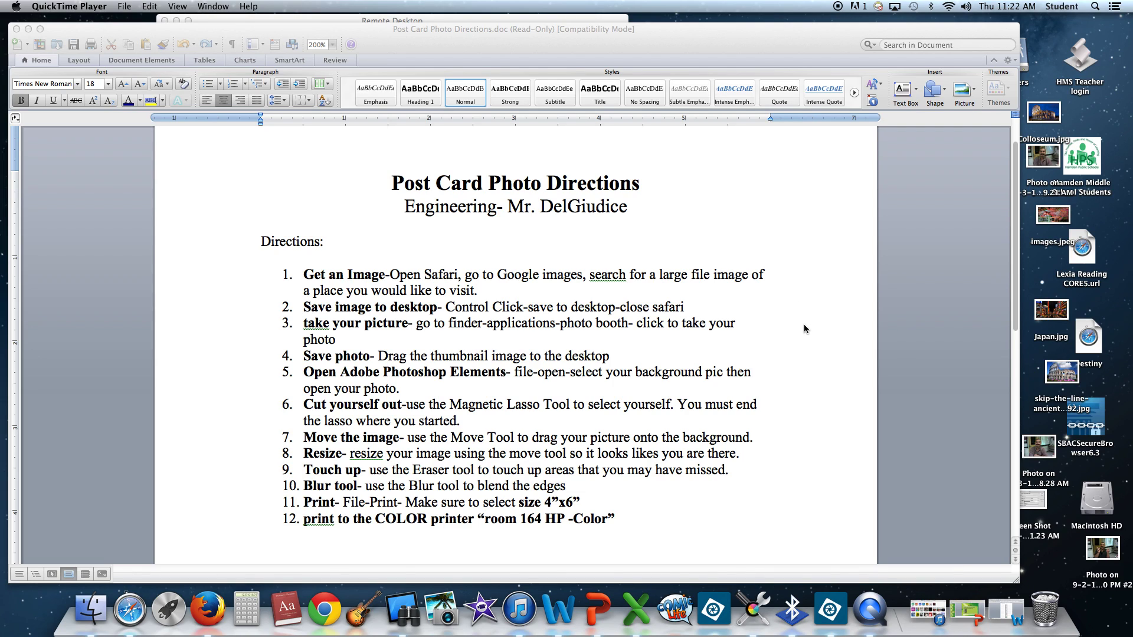
In Safari, search Google for 'Rome' and switch to image results.
click(124, 614)
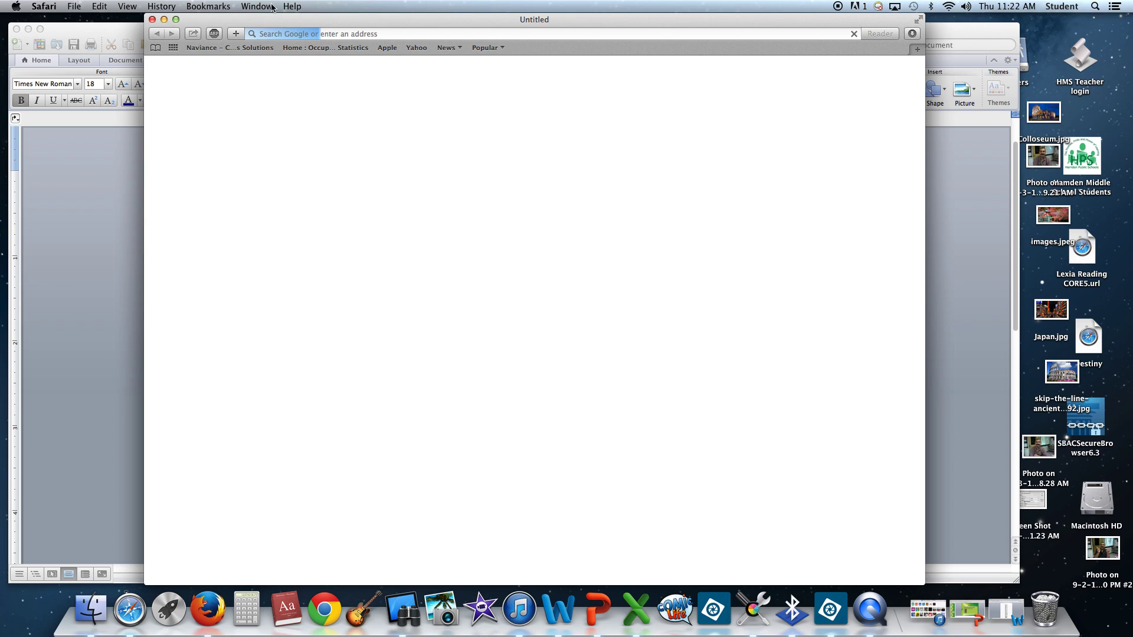
click(290, 35)
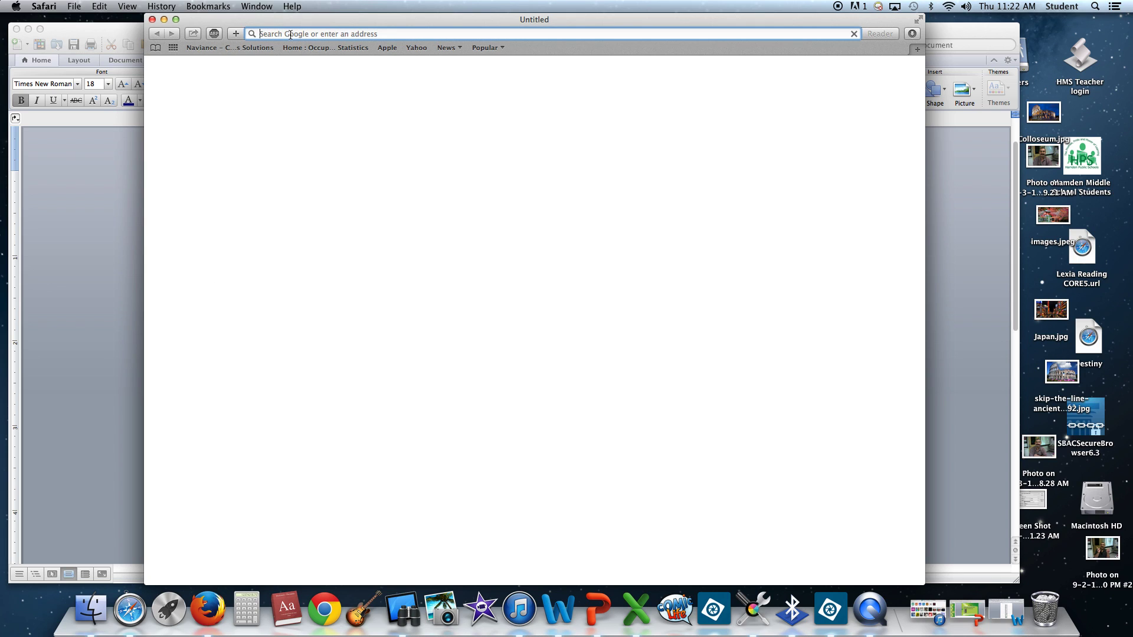
text(Rome)
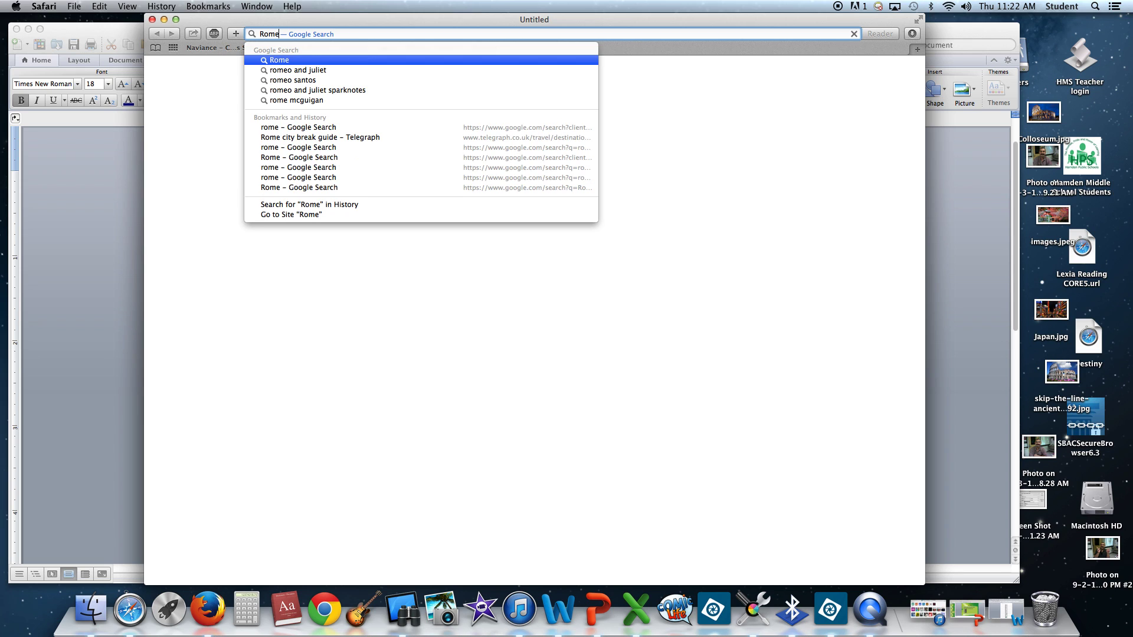
key(Return)
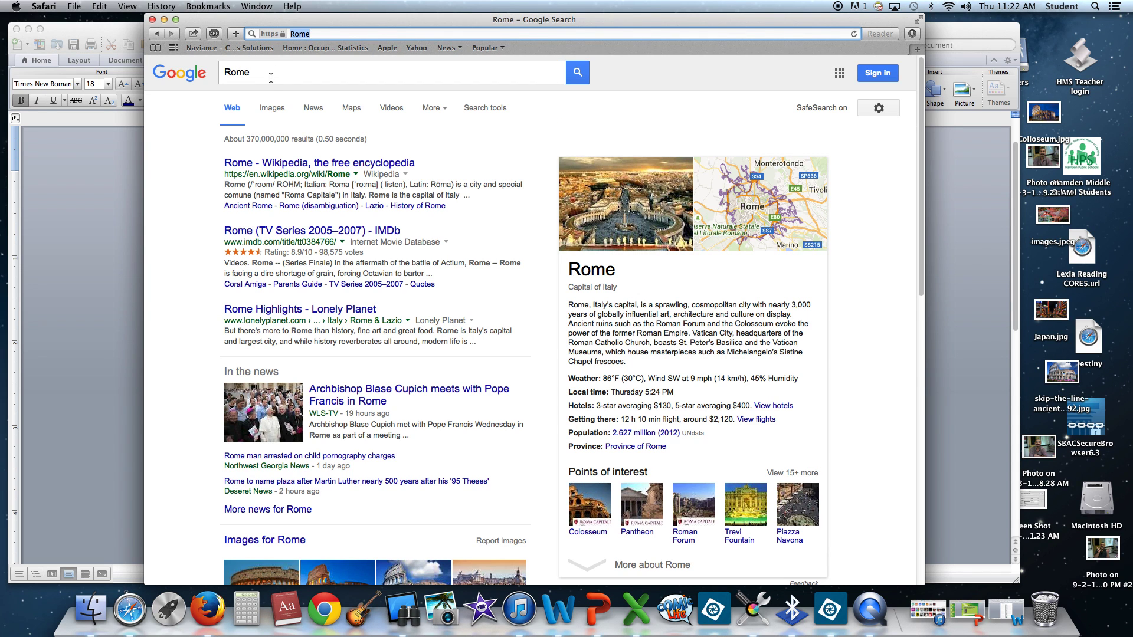
click(268, 112)
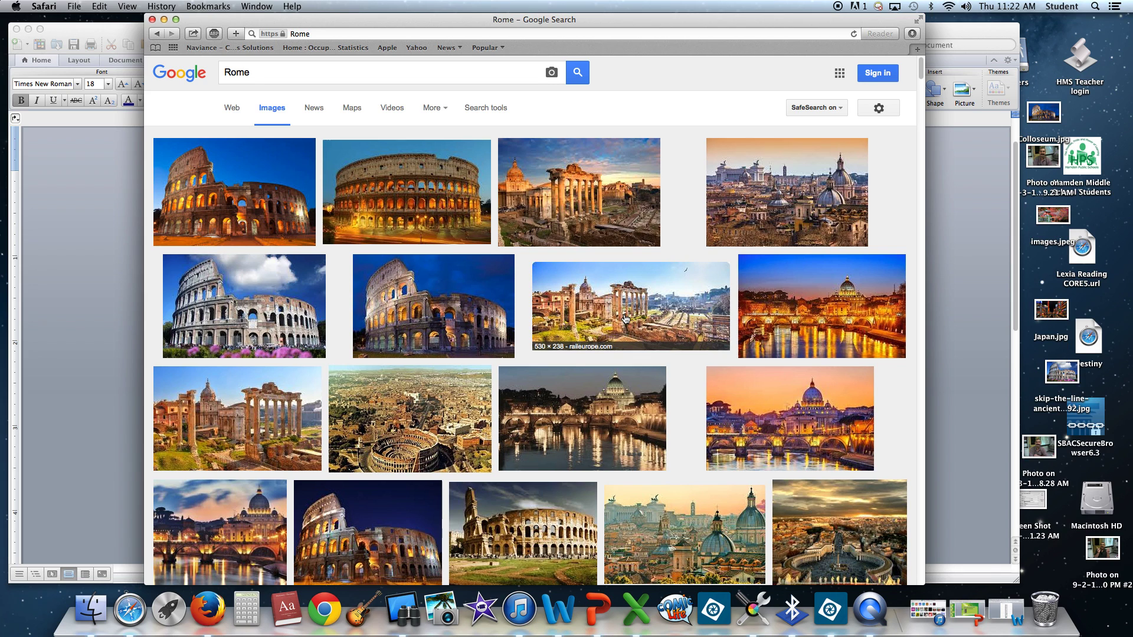
Open the Colosseum night photo's source page, Ancient Rome – Crystalinks.
mouse_move(626, 319)
mouse_down()
mouse_move(1075, 314)
mouse_move(630, 321)
mouse_up()
click(436, 315)
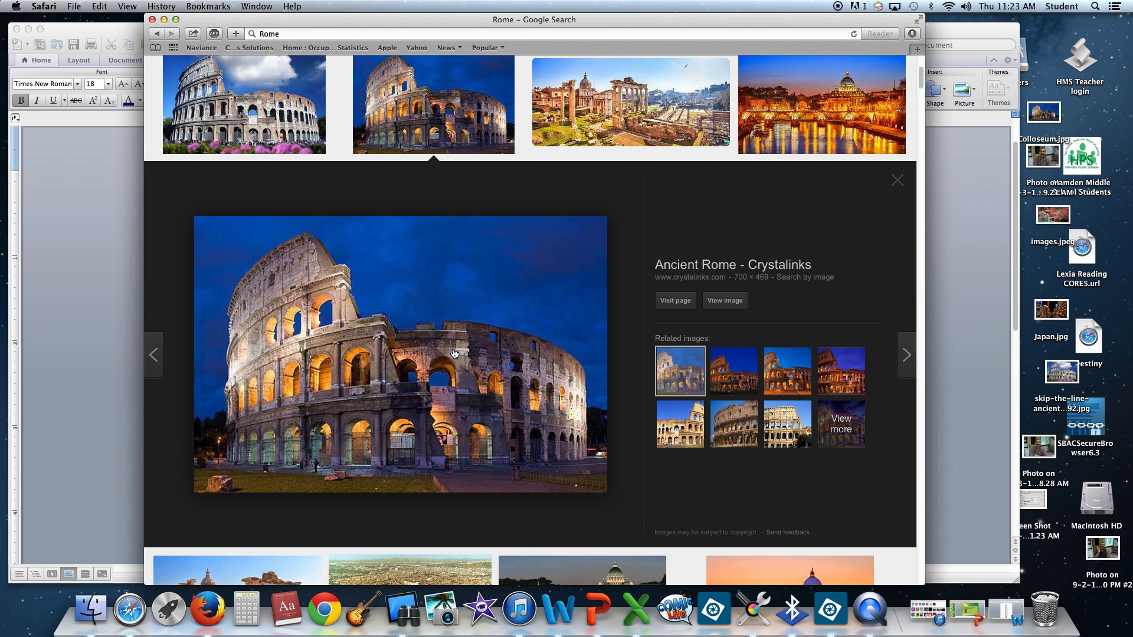
click(481, 323)
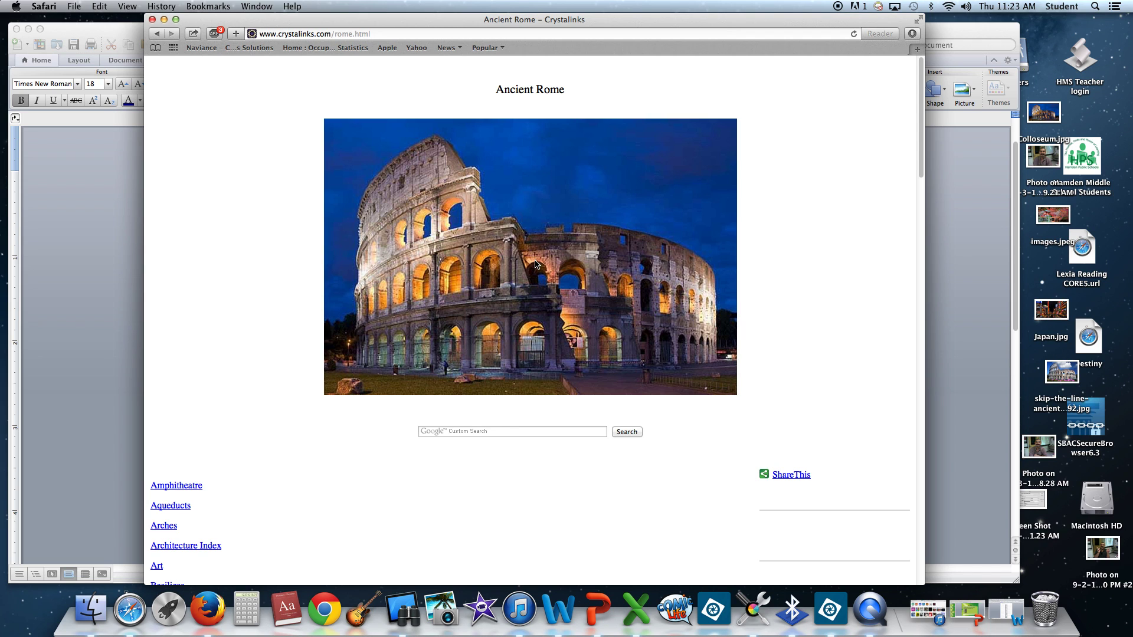
Save the Colosseum photo to the desktop as ColosseumNight 2.jpg and close Safari.
drag(537, 264, 1045, 266)
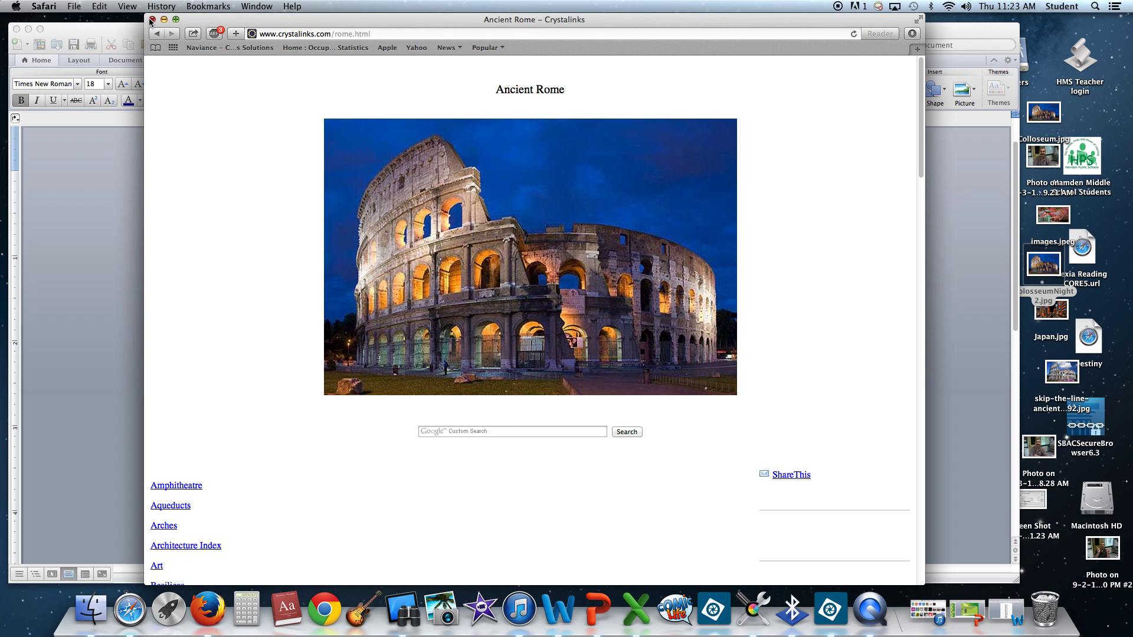
click(151, 21)
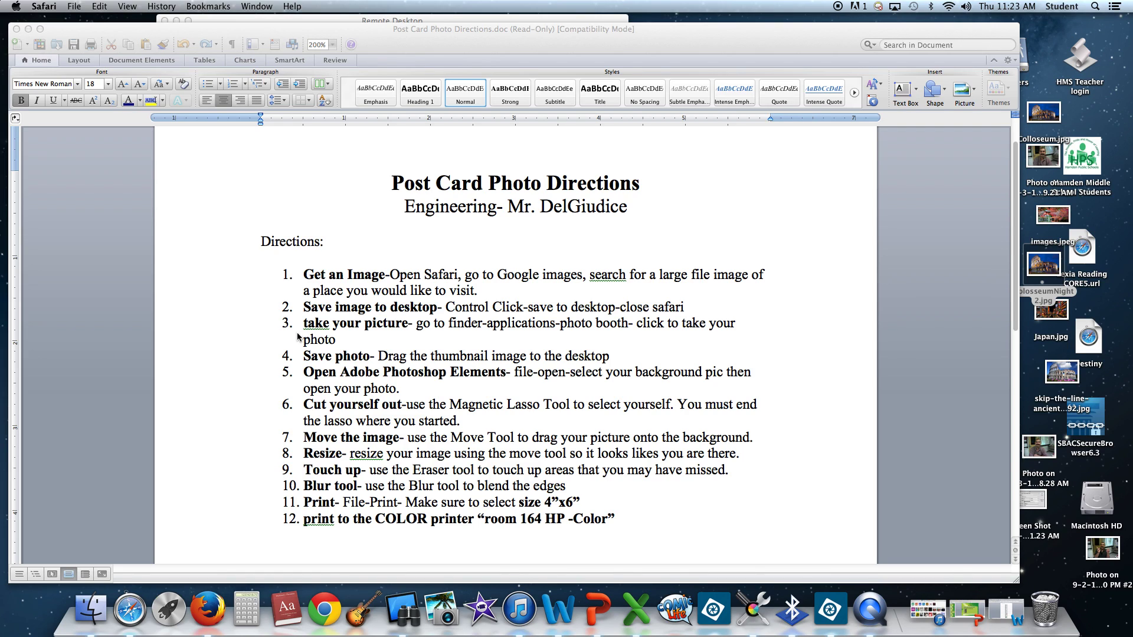
Snap a webcam self-portrait in Photo Booth, drag it to the desktop, then quit Photo Booth.
click(170, 614)
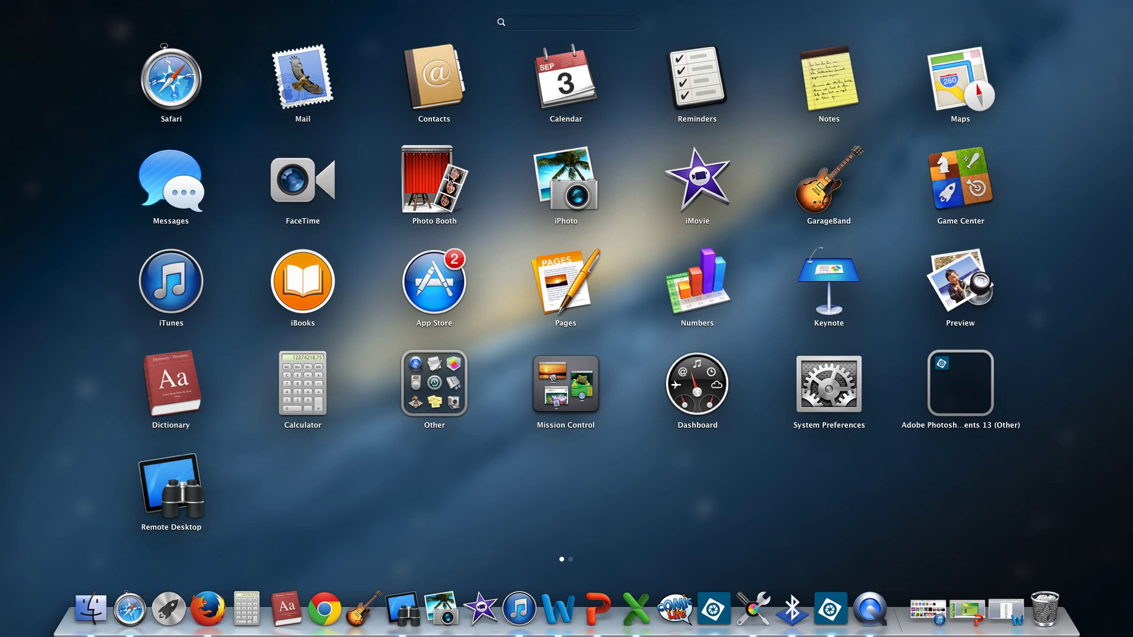
click(446, 175)
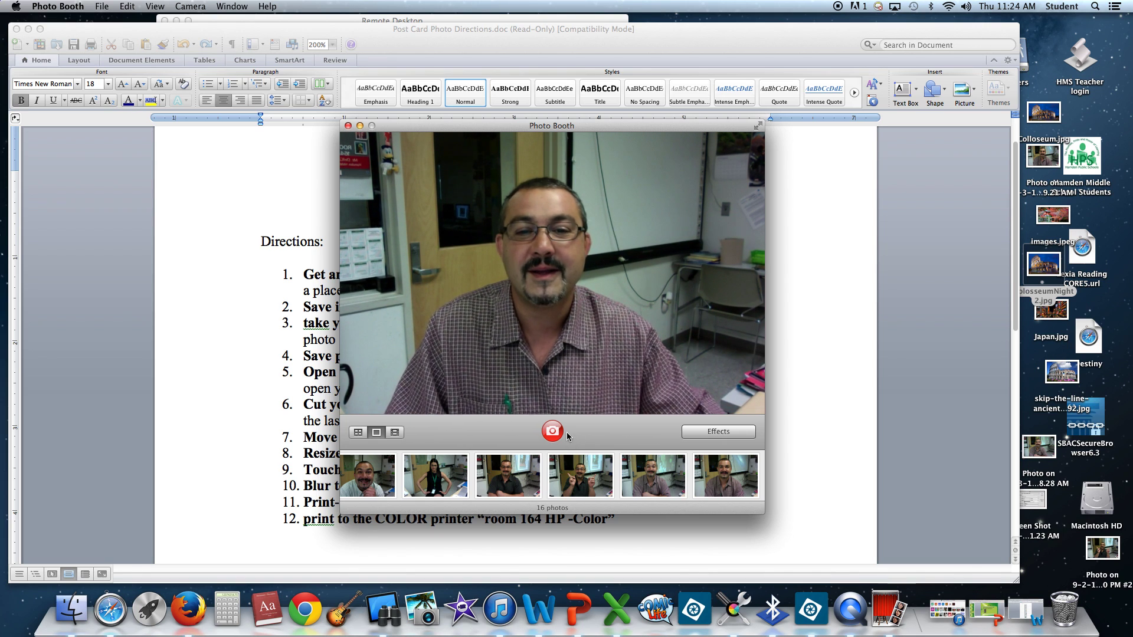
click(552, 433)
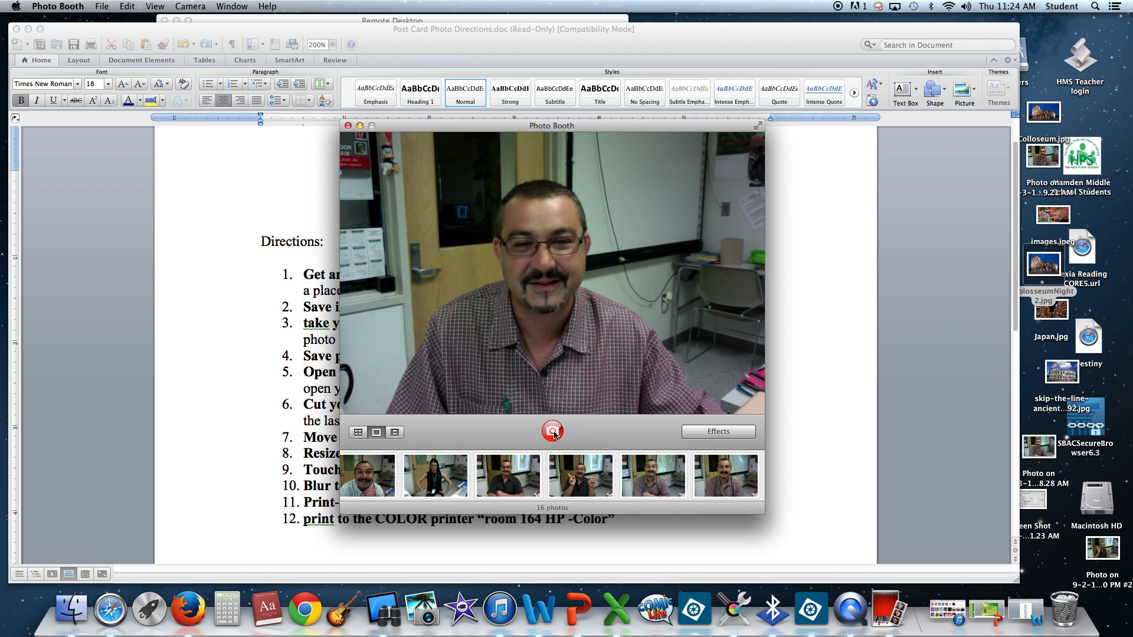
click(552, 432)
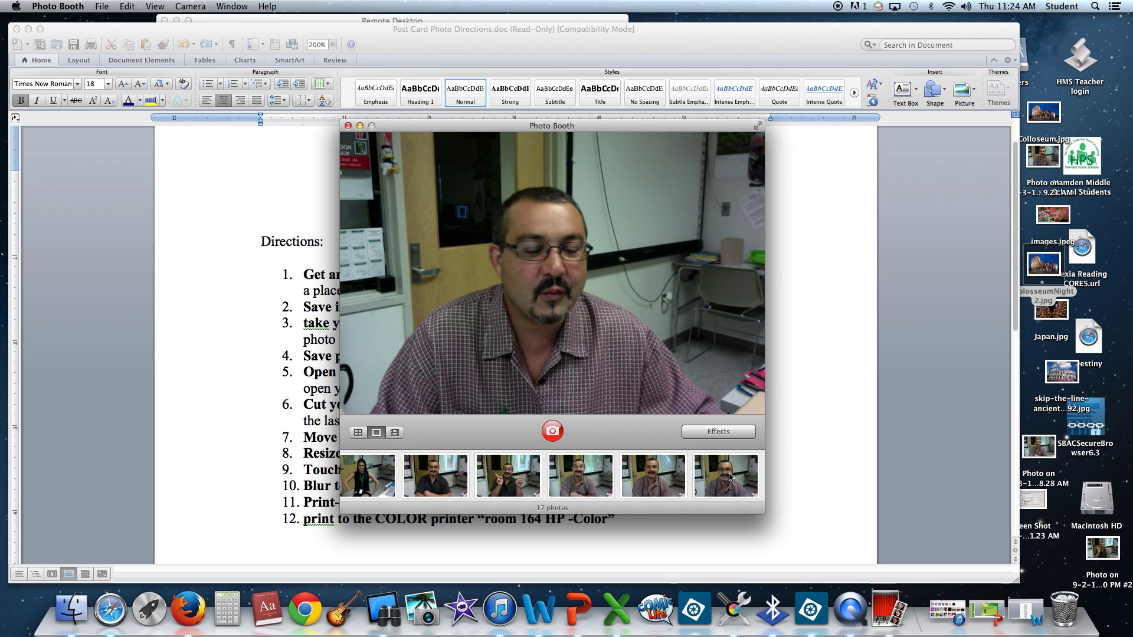
drag(730, 476, 1029, 357)
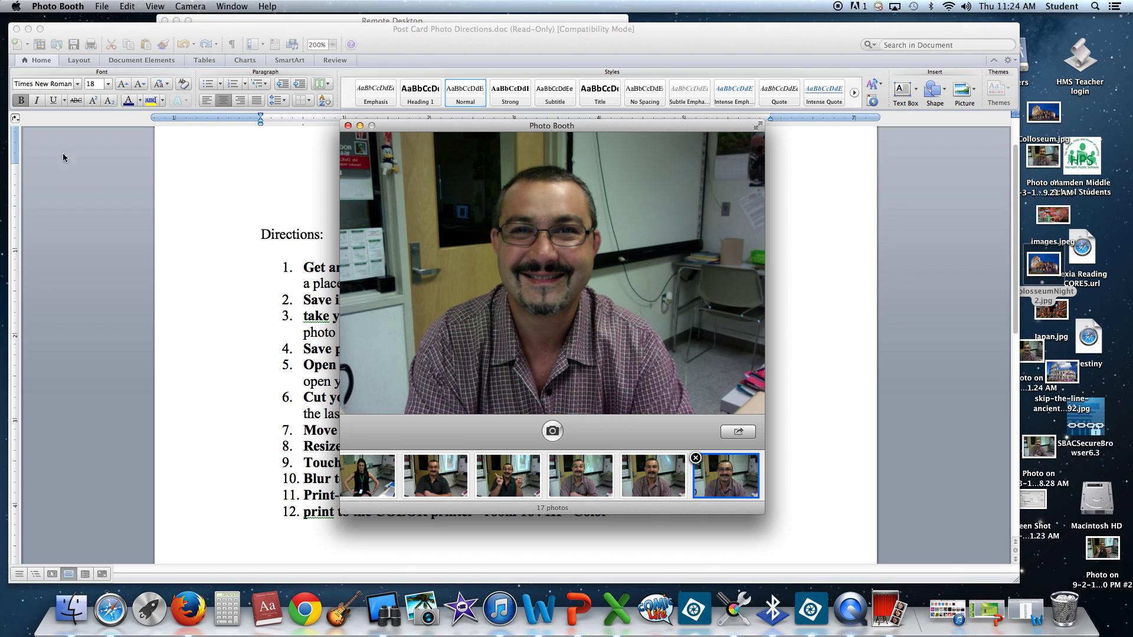
click(348, 126)
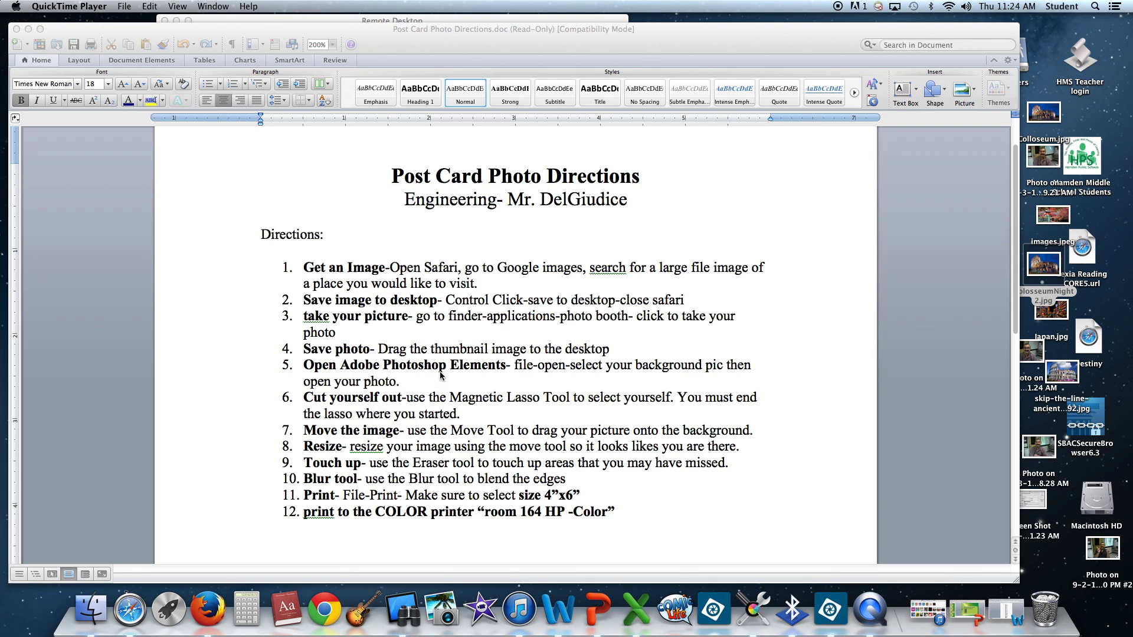
Launch Photoshop Elements 13, open ColosseumNight2.jpg, and enlarge its document window.
click(831, 611)
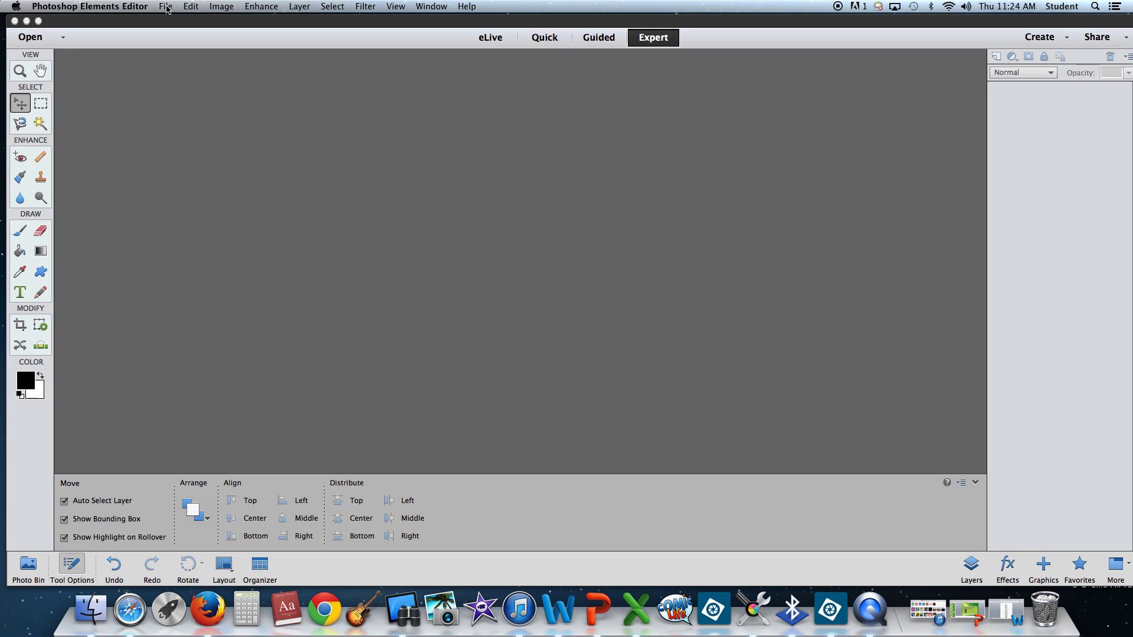
click(166, 7)
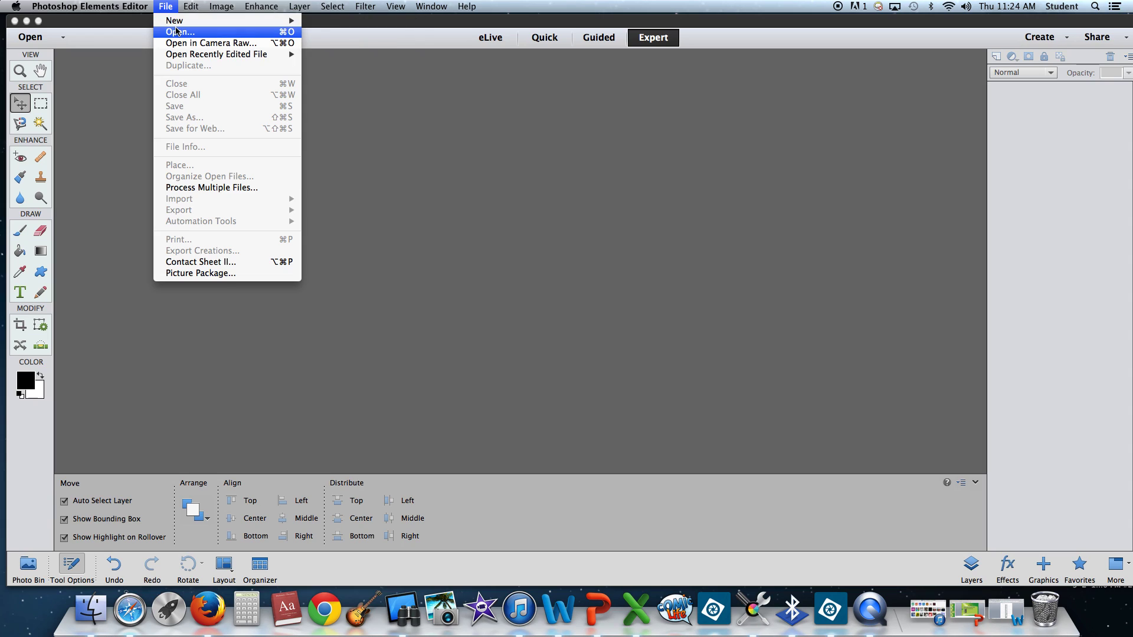
click(175, 31)
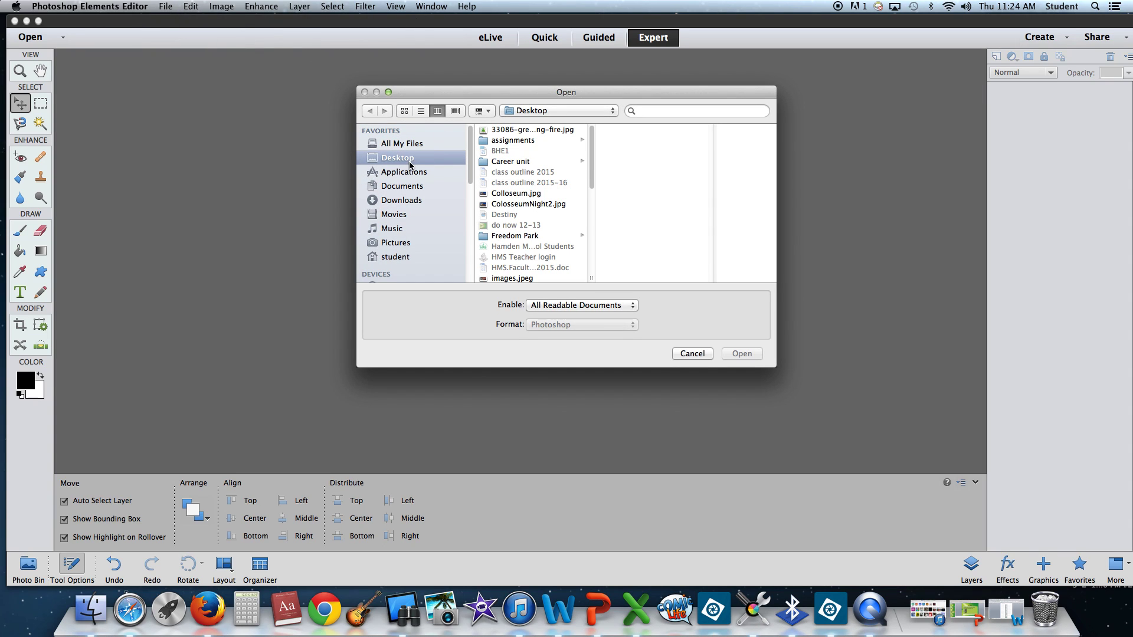
click(533, 203)
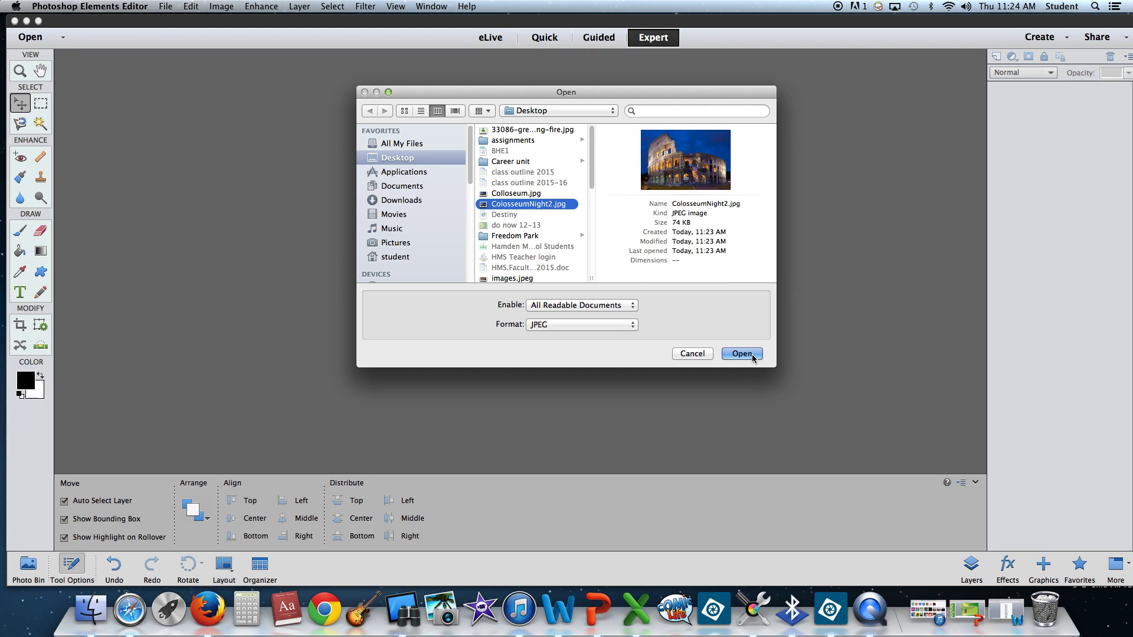
click(742, 353)
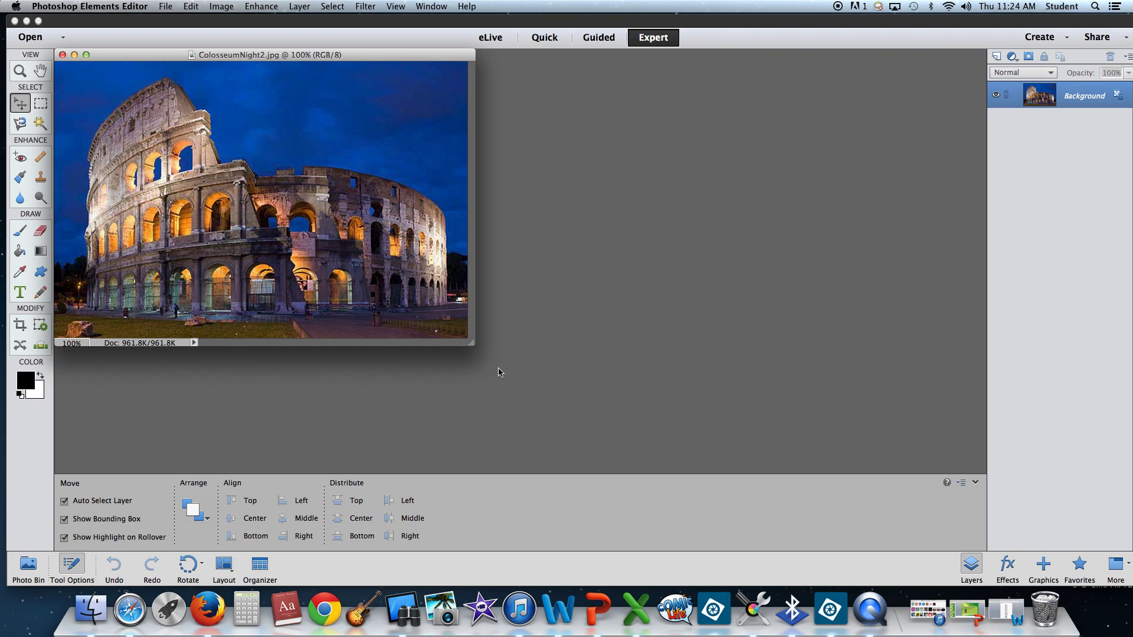
drag(472, 348, 856, 436)
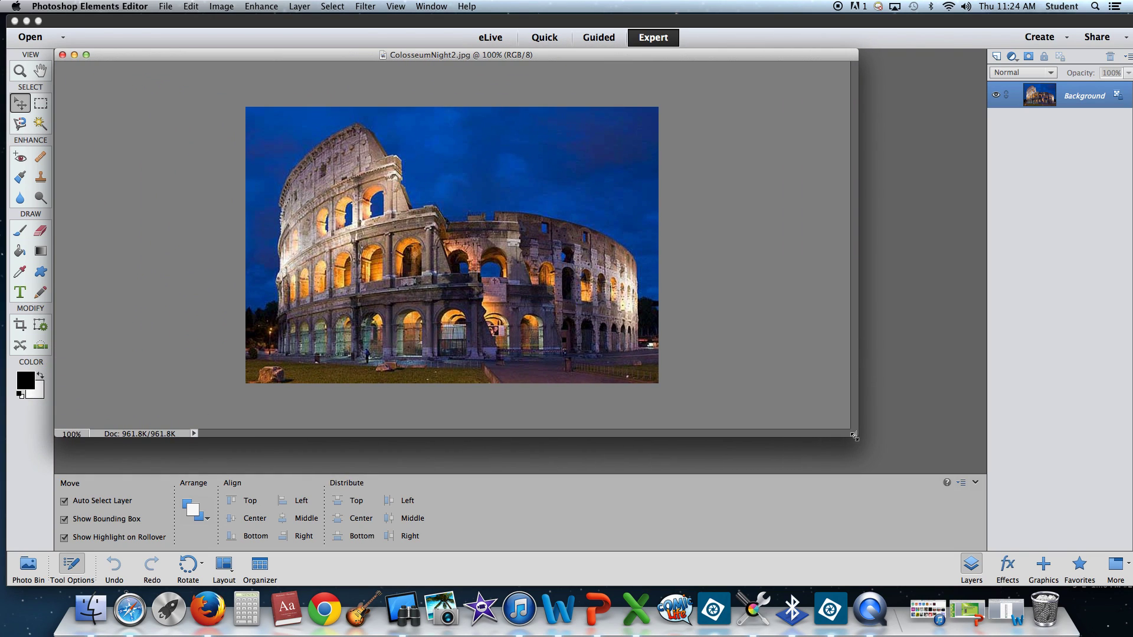
Open 'Photo on 9-3-15 at 11.24 AM.jpg' as a second document, then bring back the Tools fillin worksheet.
click(166, 7)
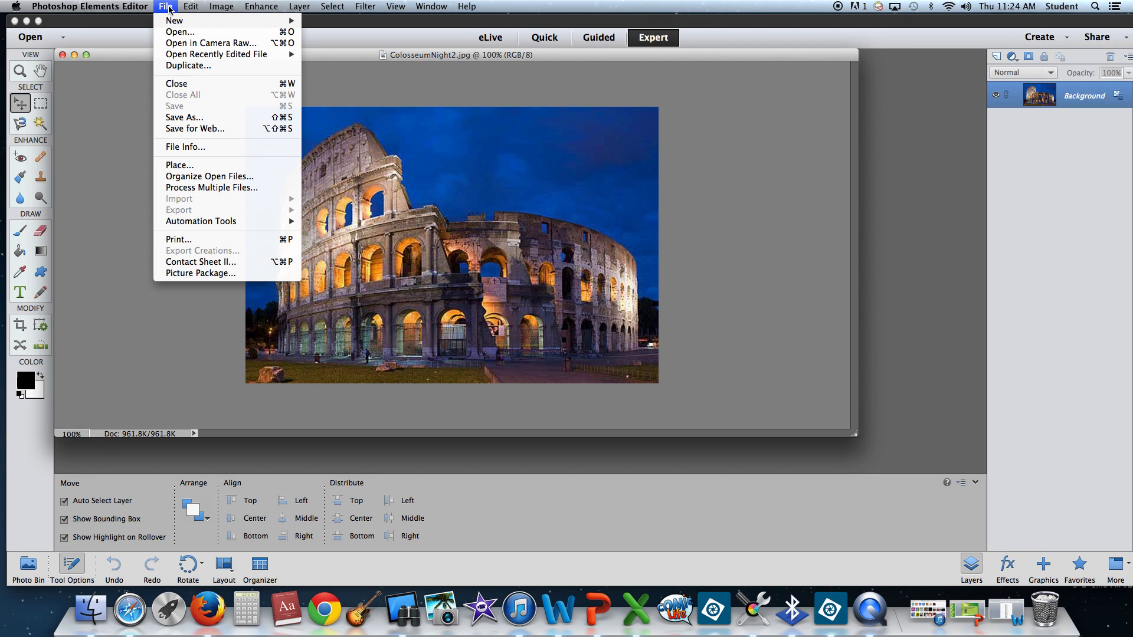
click(177, 32)
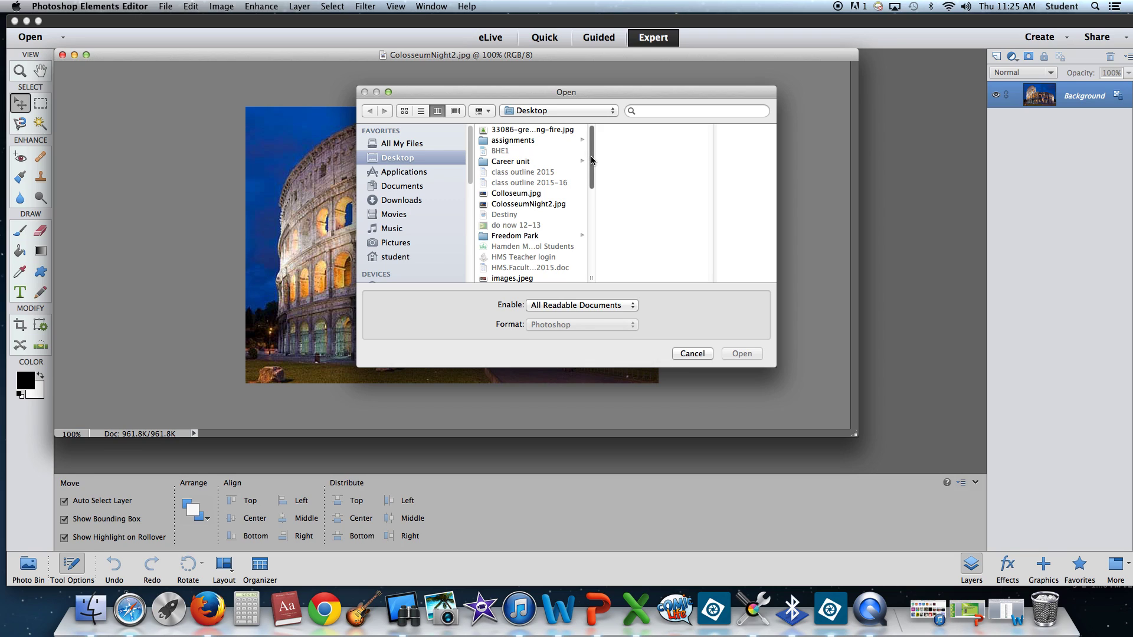
drag(591, 159, 585, 227)
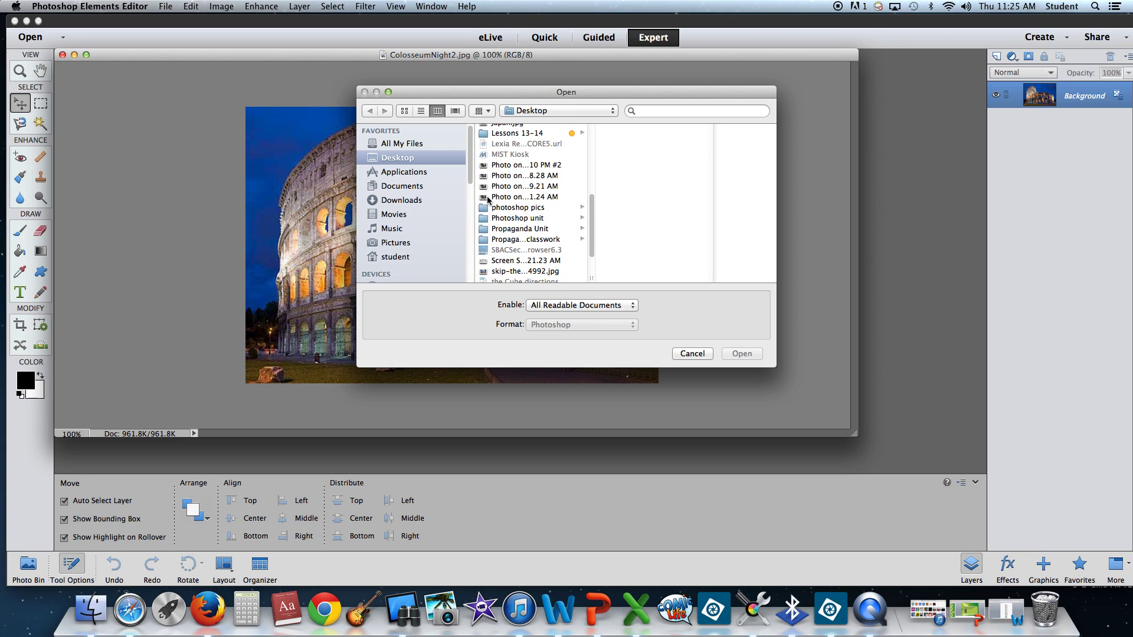
click(543, 200)
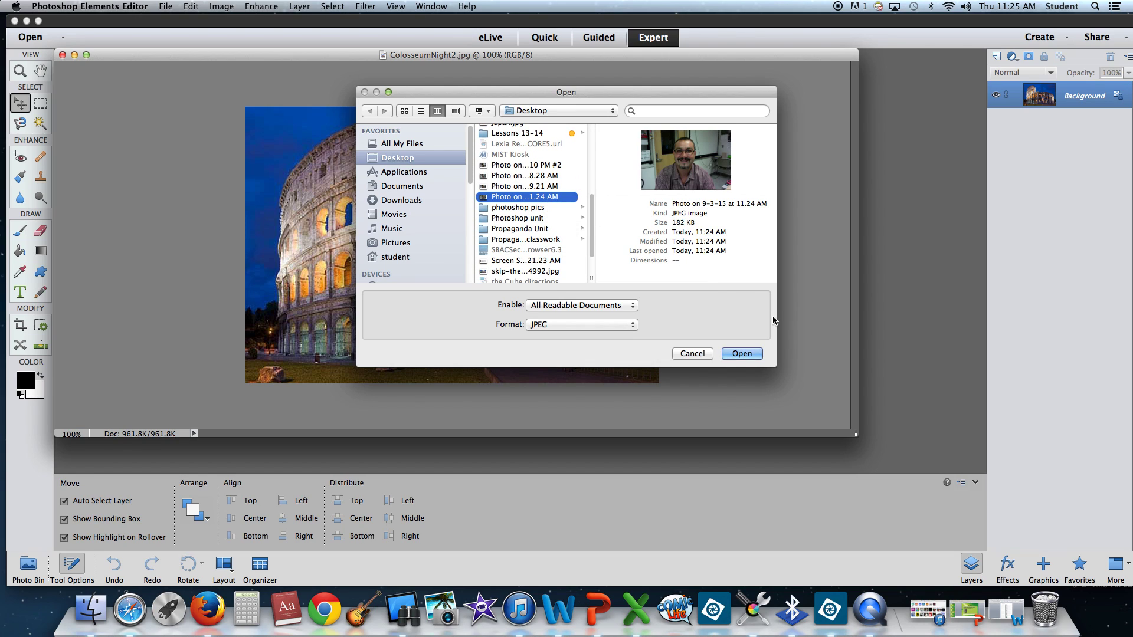
click(741, 353)
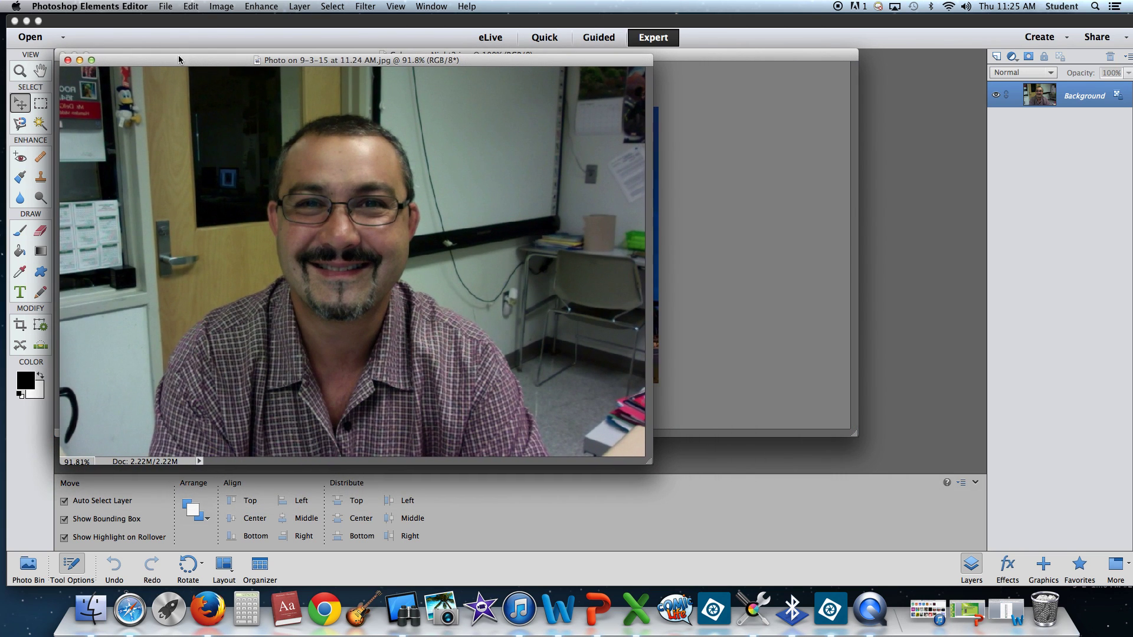
click(1006, 620)
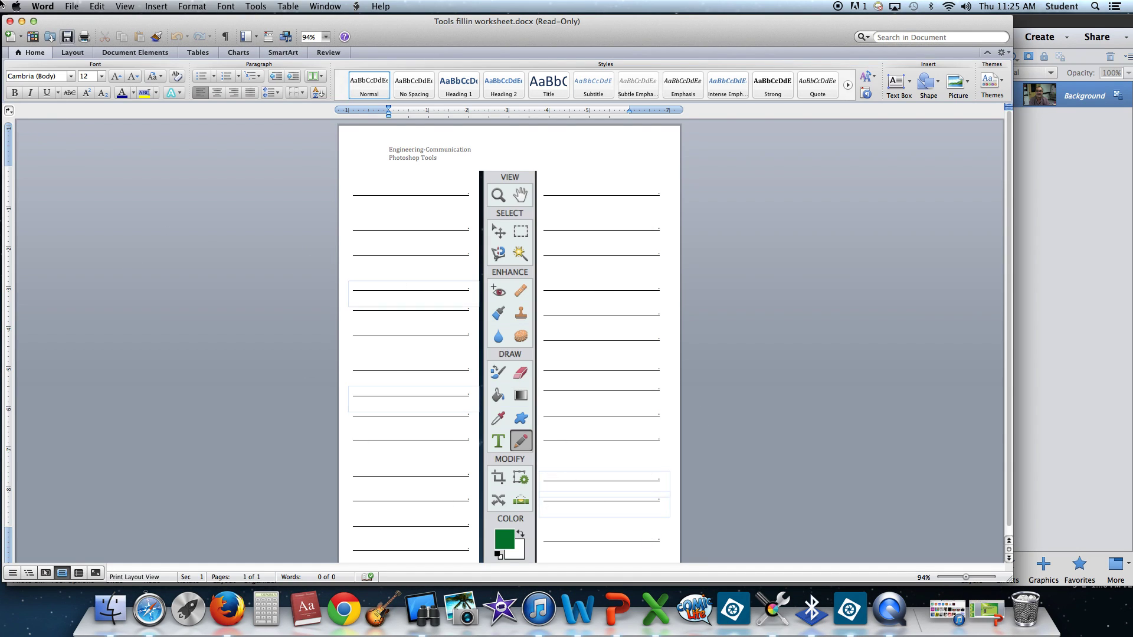
click(22, 22)
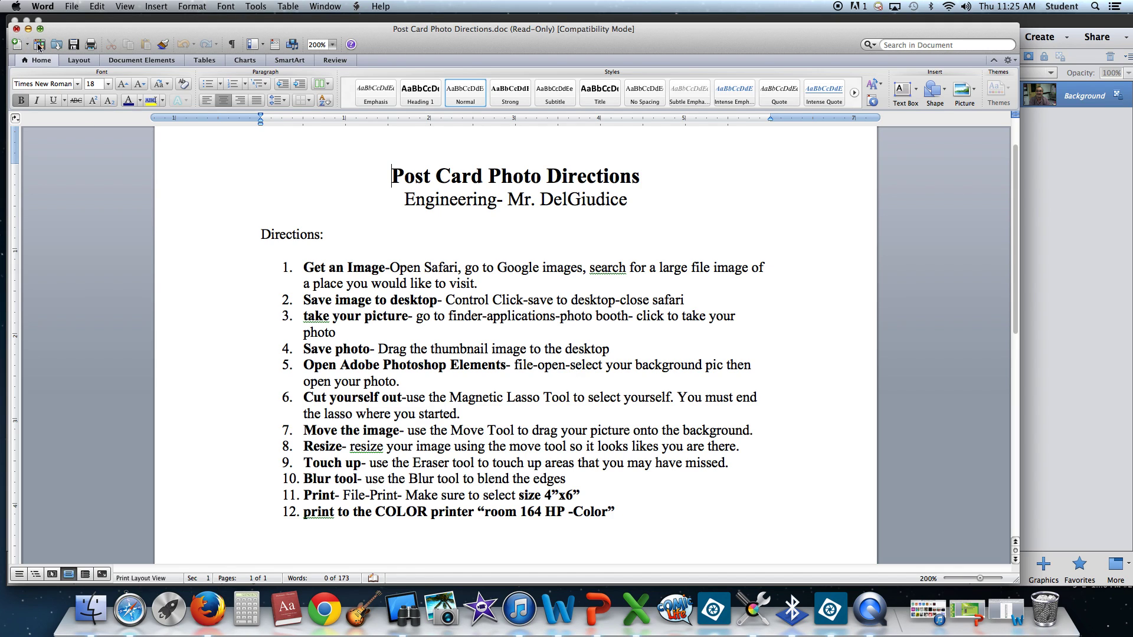
click(830, 608)
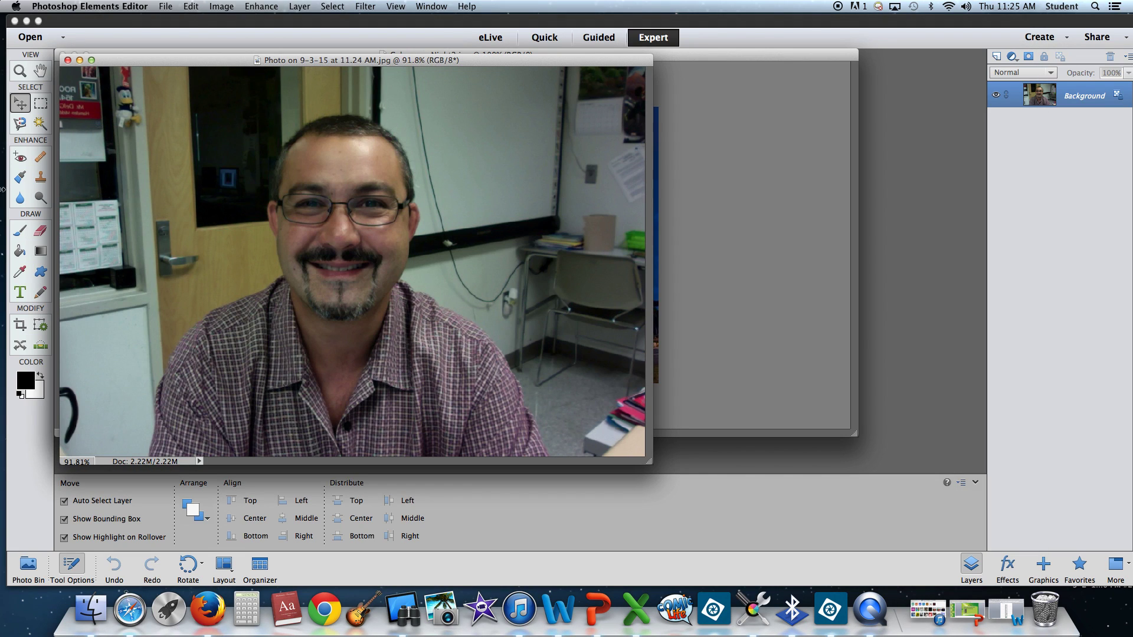
Trace the man's head and shoulders with the Magnetic Lasso, removing stray points, and close the selection.
click(19, 124)
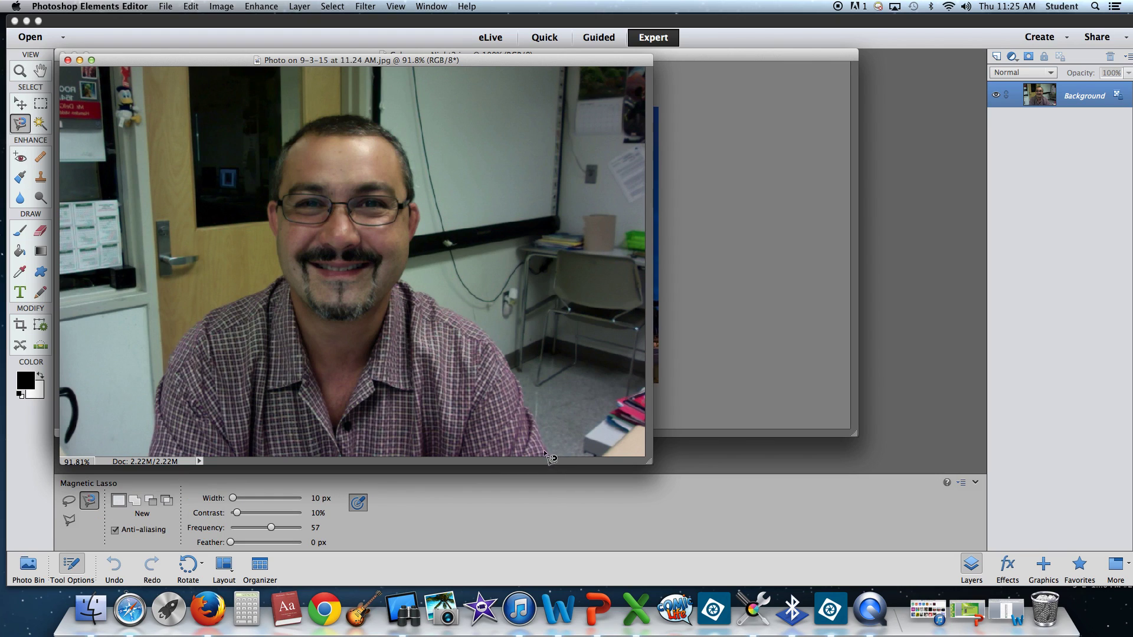
click(530, 417)
key(BackSpace)
key(BackSpace)
key(BackSpace)
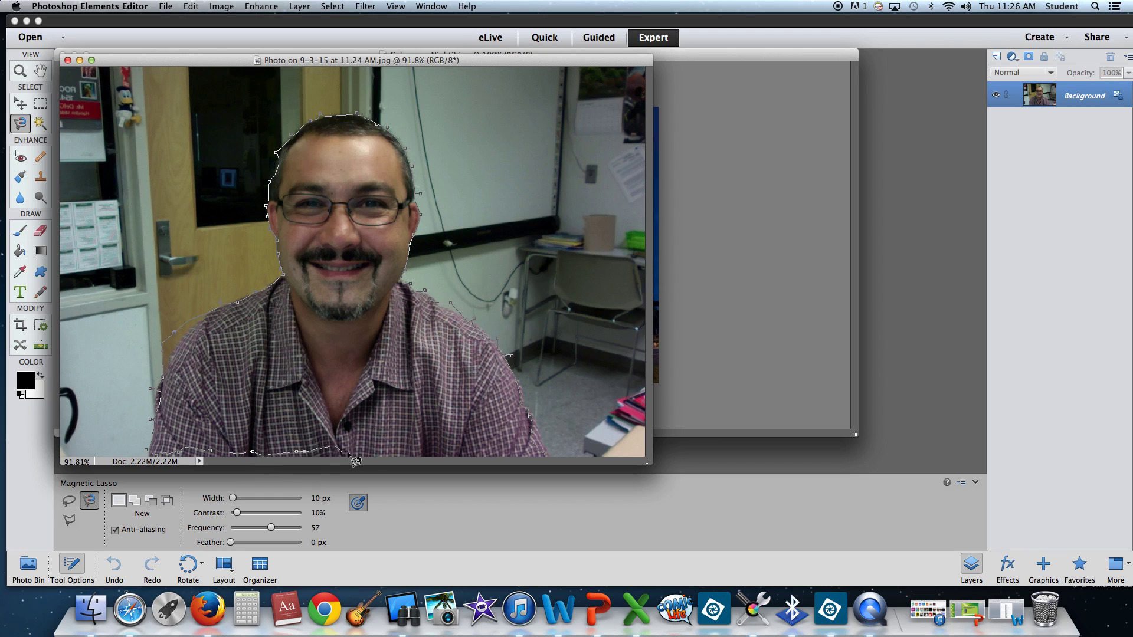
double_click(544, 455)
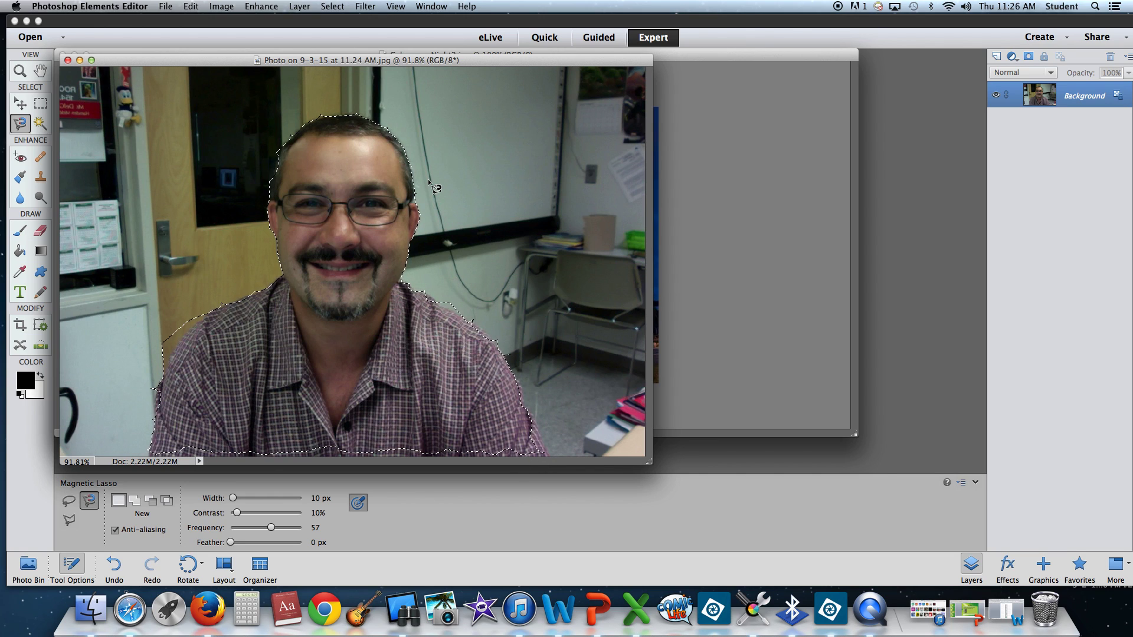
Drag the selected man from the webcam photo onto ColosseumNight2.jpg, creating Layer 1.
click(19, 105)
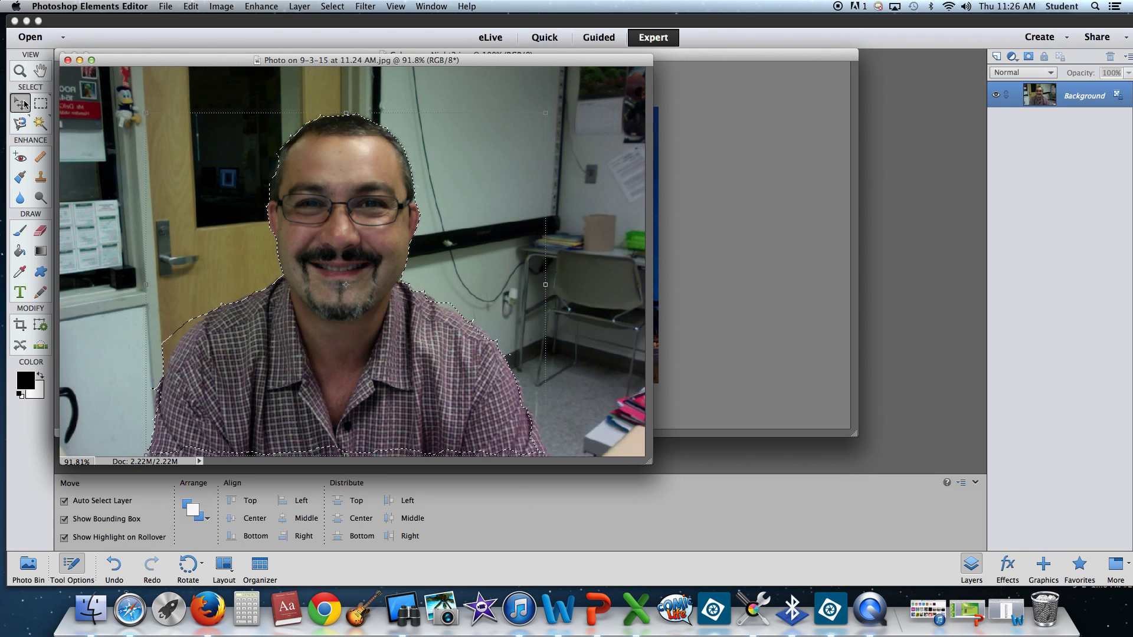
drag(125, 61, 485, 103)
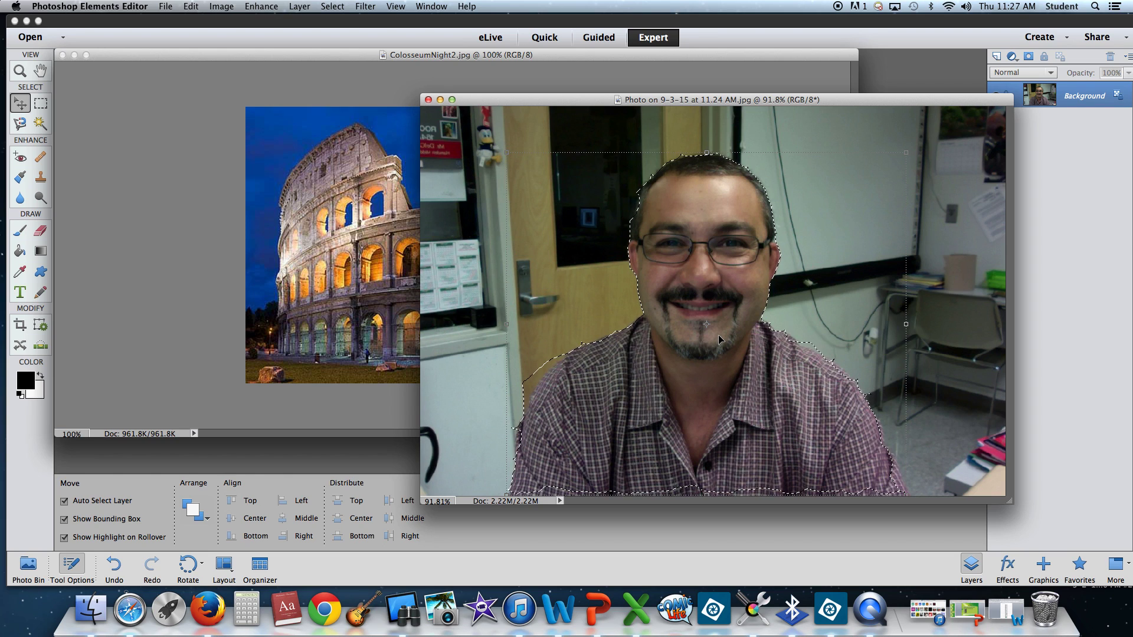
drag(710, 332, 378, 288)
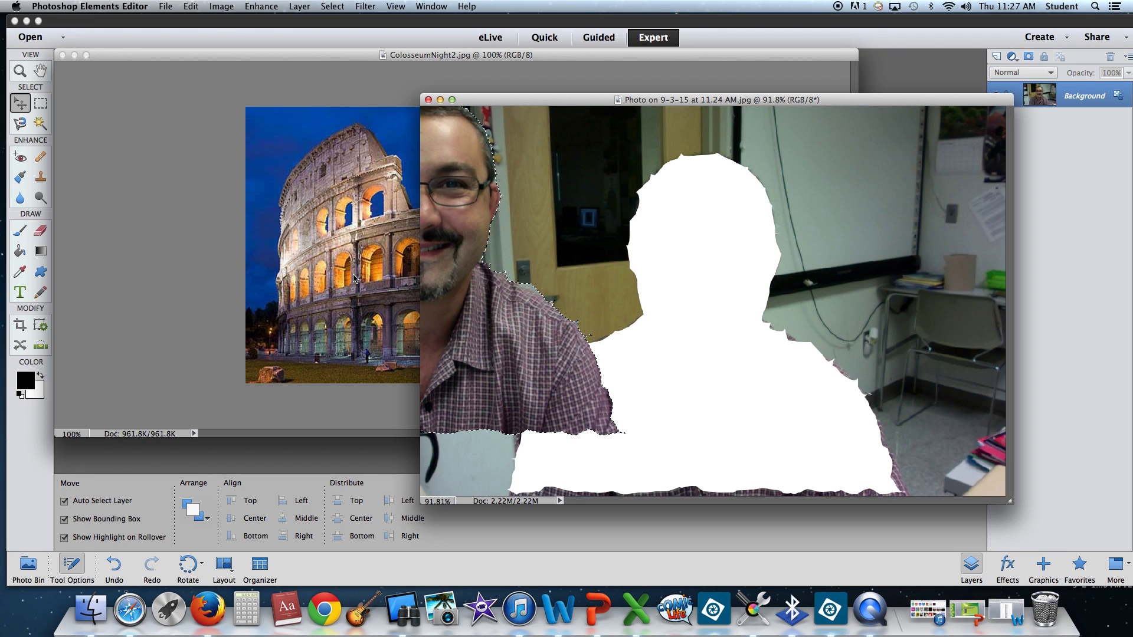
drag(354, 276, 353, 274)
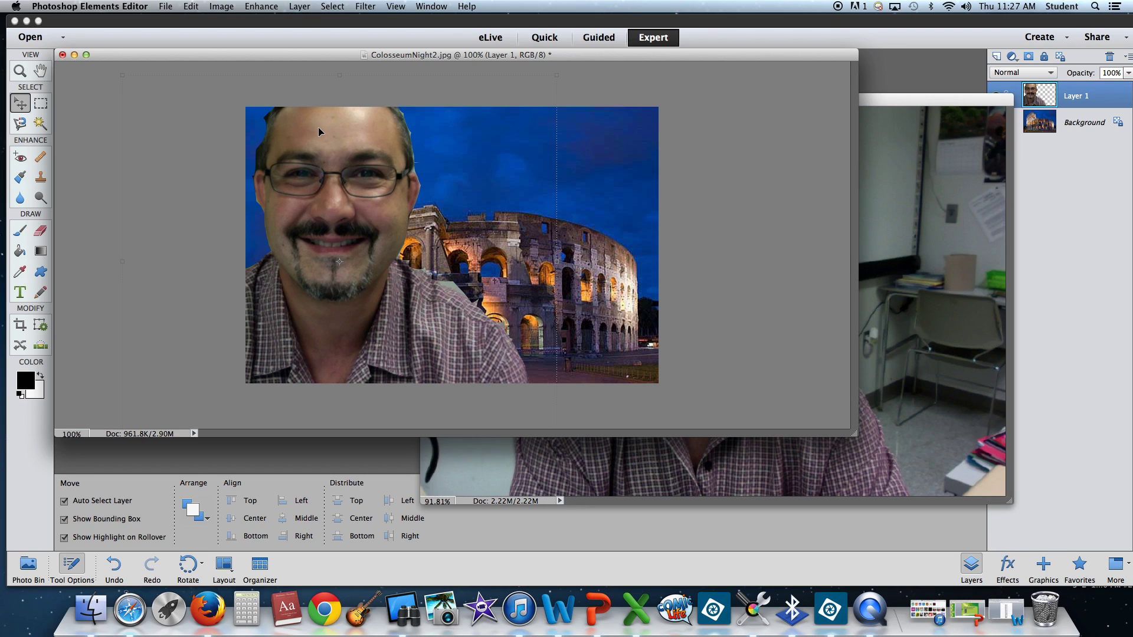
Scale Layer 1 to 50.42%, position the man at the lower right, and commit the transform.
click(122, 75)
drag(126, 77, 378, 227)
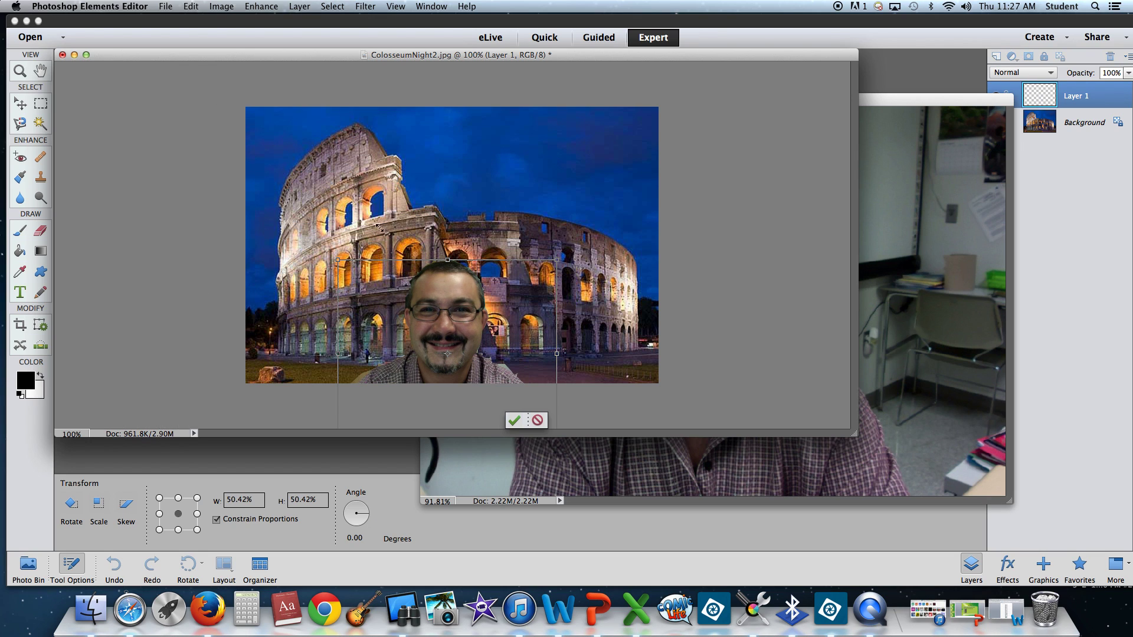
drag(437, 323, 493, 275)
drag(488, 334, 517, 331)
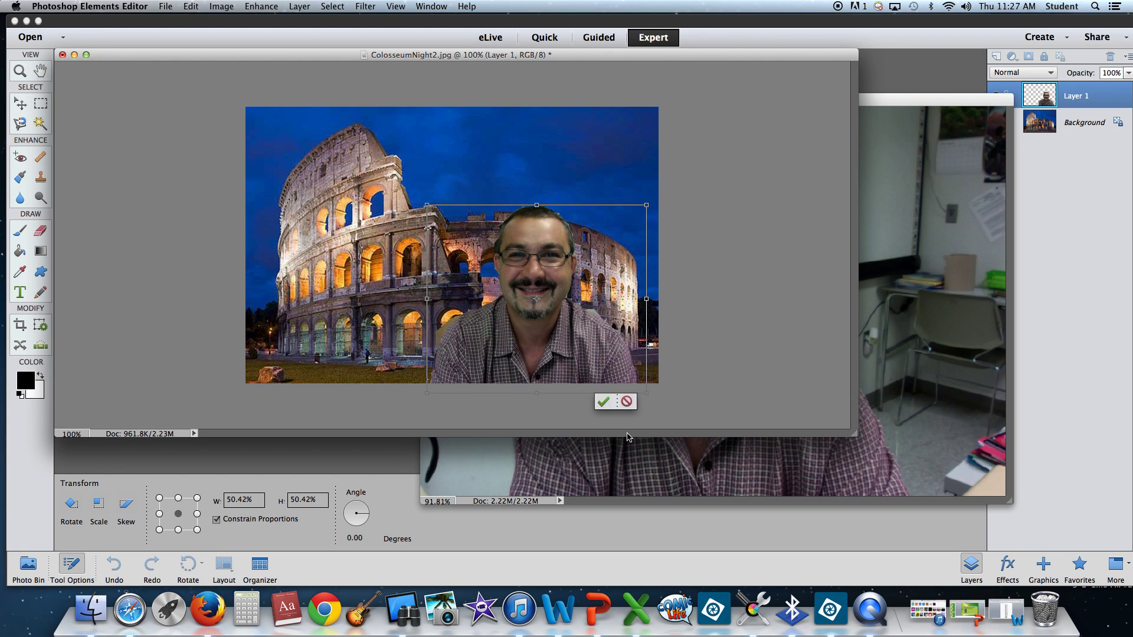
click(604, 402)
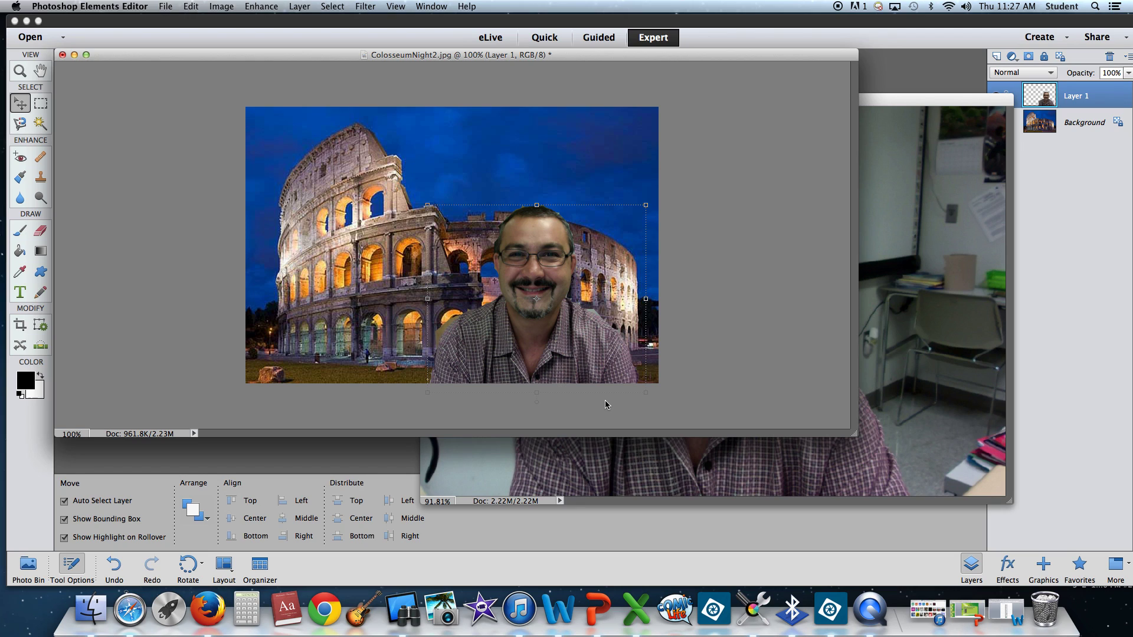
Close the webcam self-portrait document.
click(735, 197)
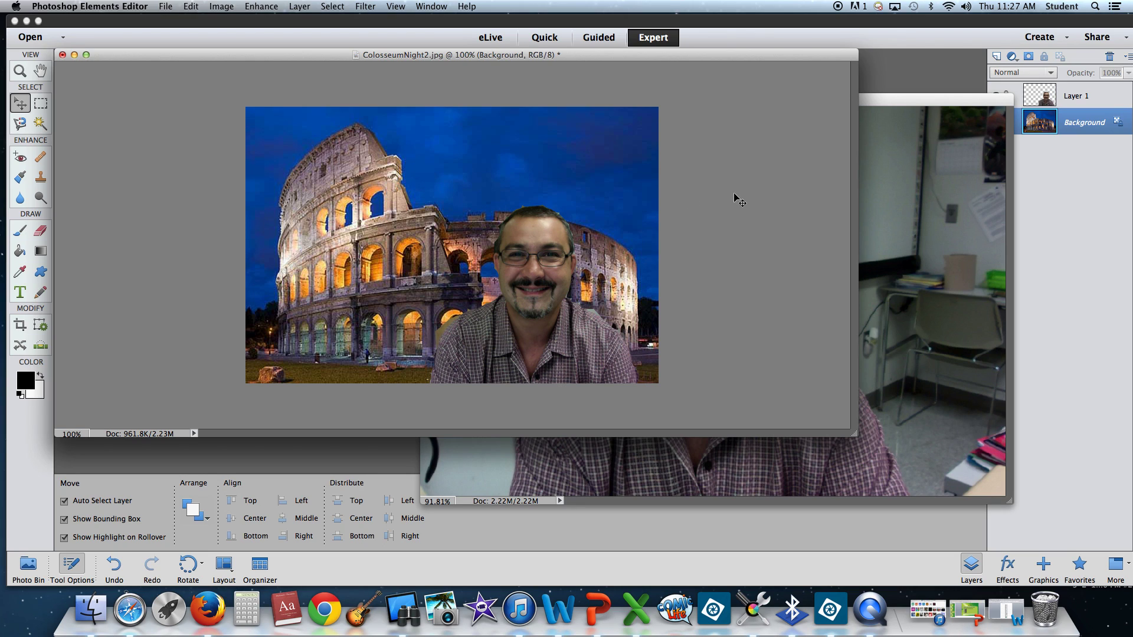
click(915, 139)
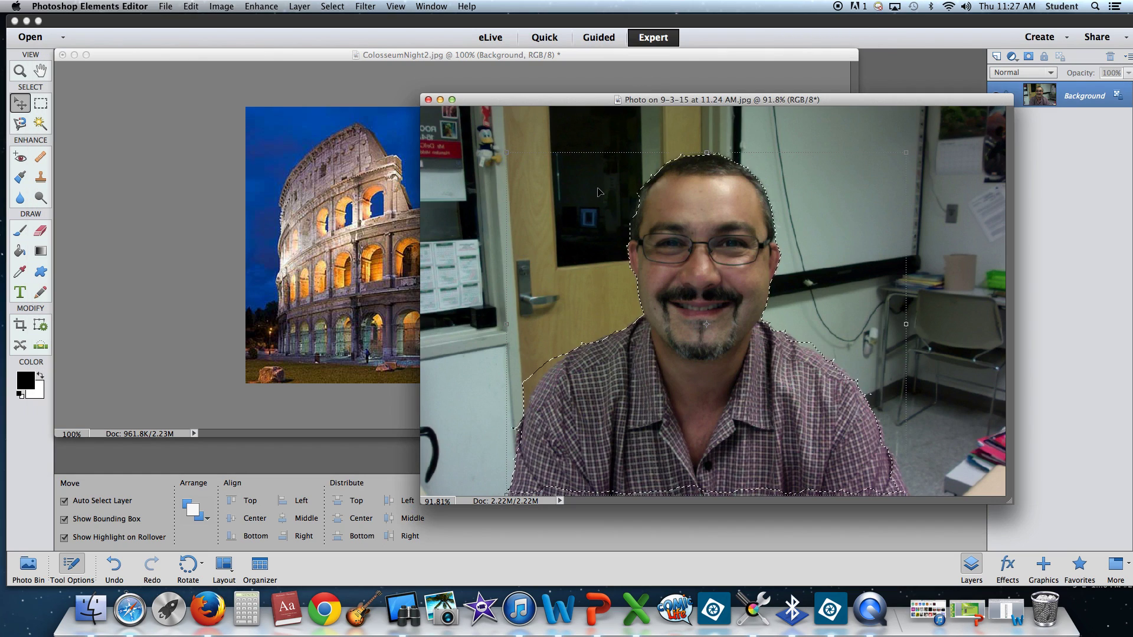
click(428, 100)
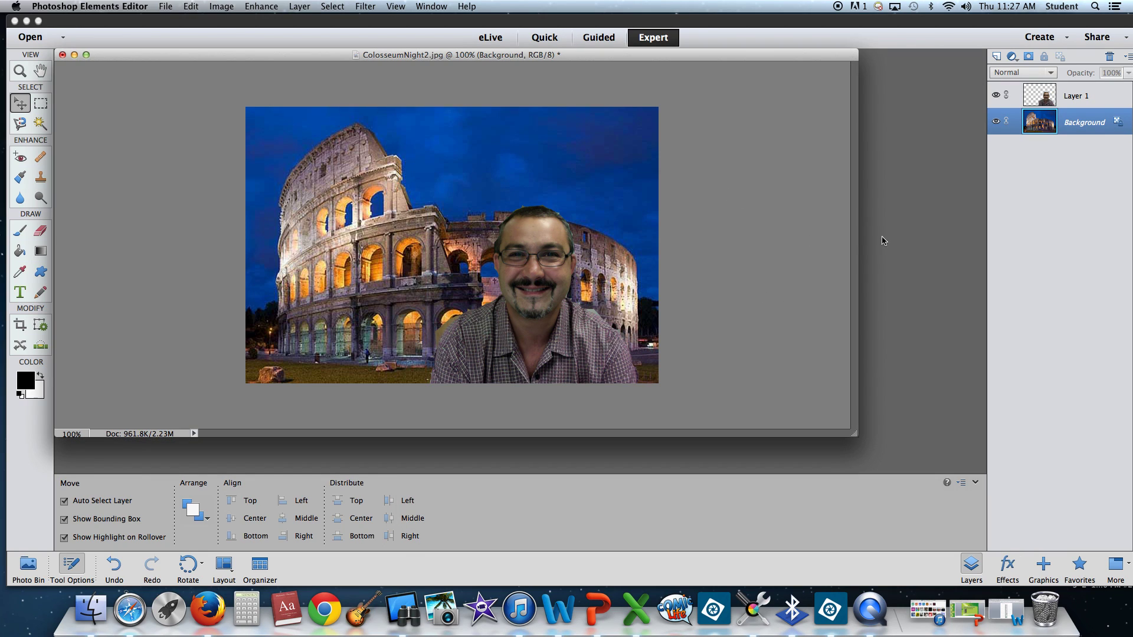
Hide the Colosseum Background layer, leaving Layer 1 with the man visible.
click(1082, 105)
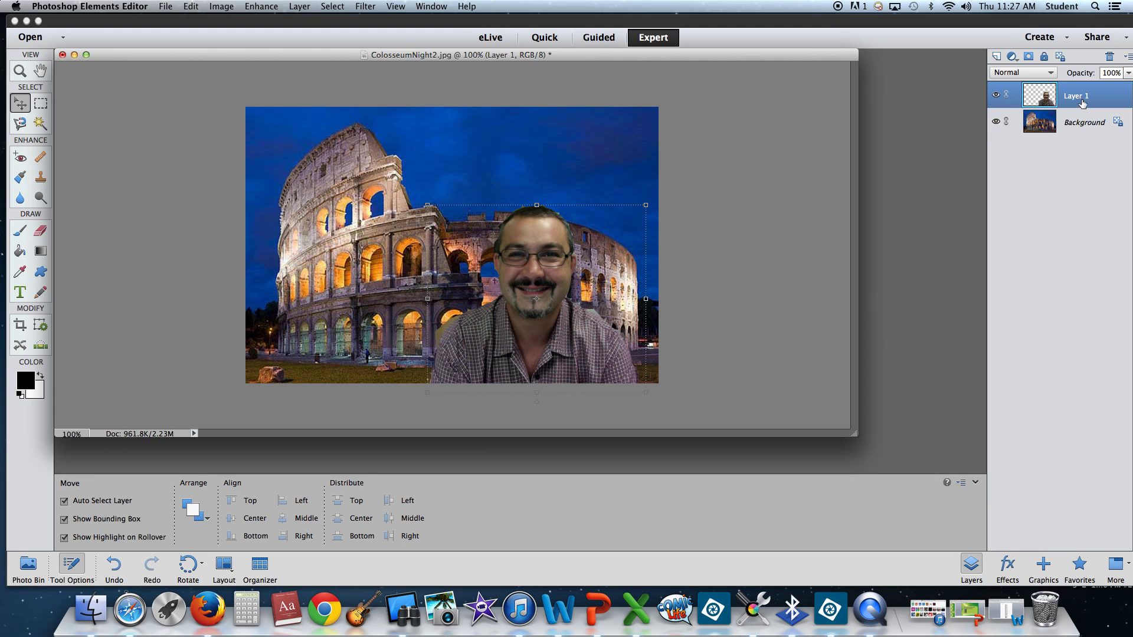
click(1079, 120)
click(1075, 109)
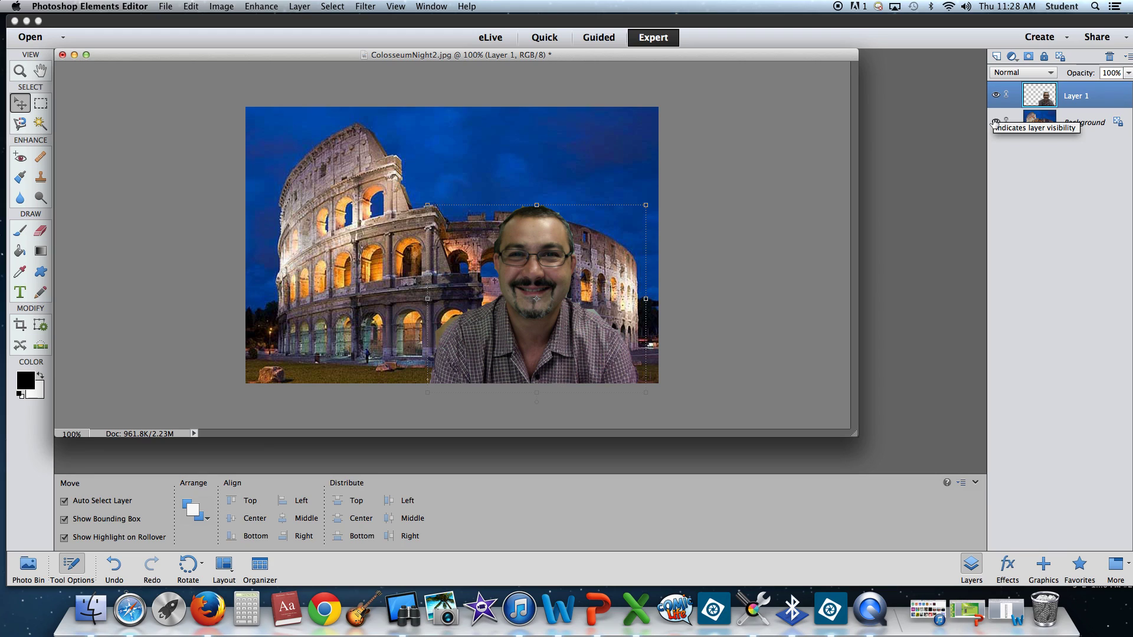
click(995, 96)
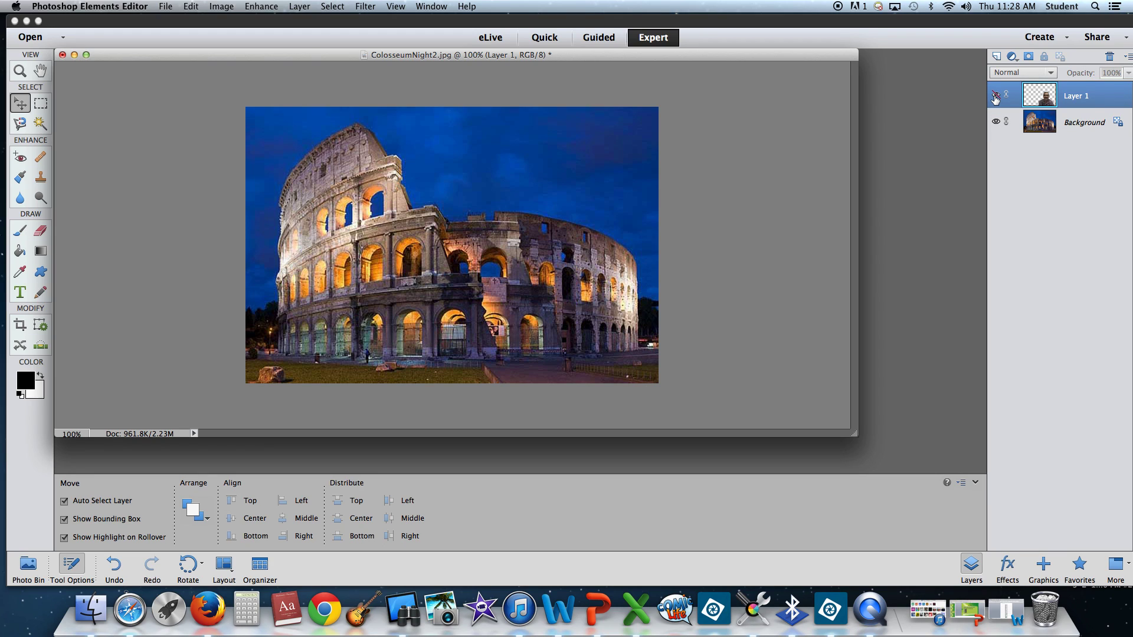
click(995, 123)
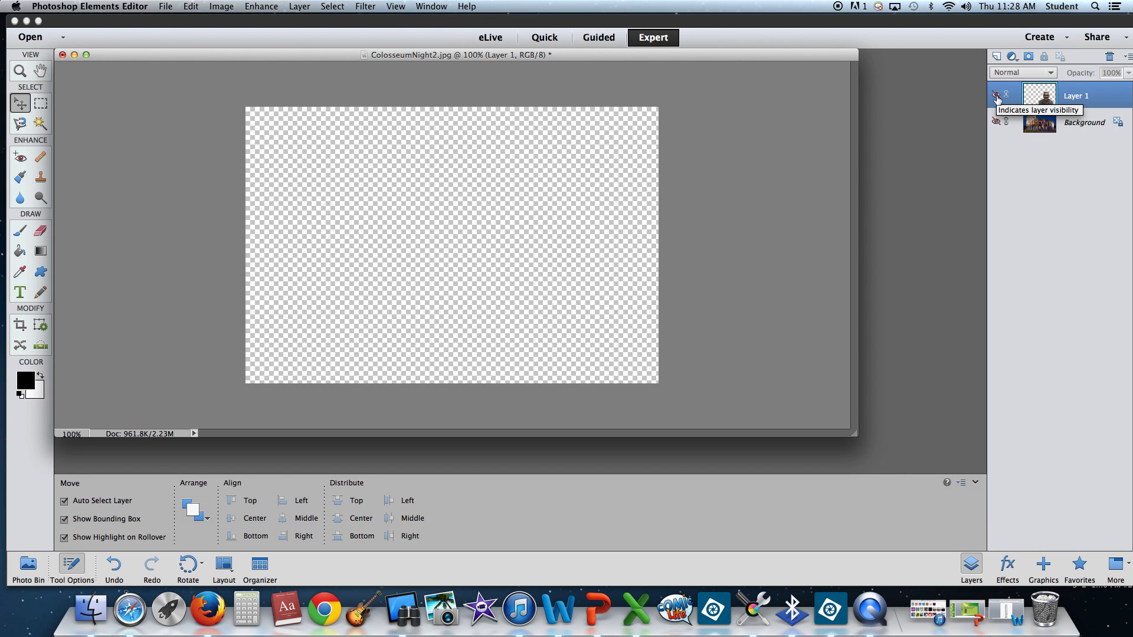
click(997, 95)
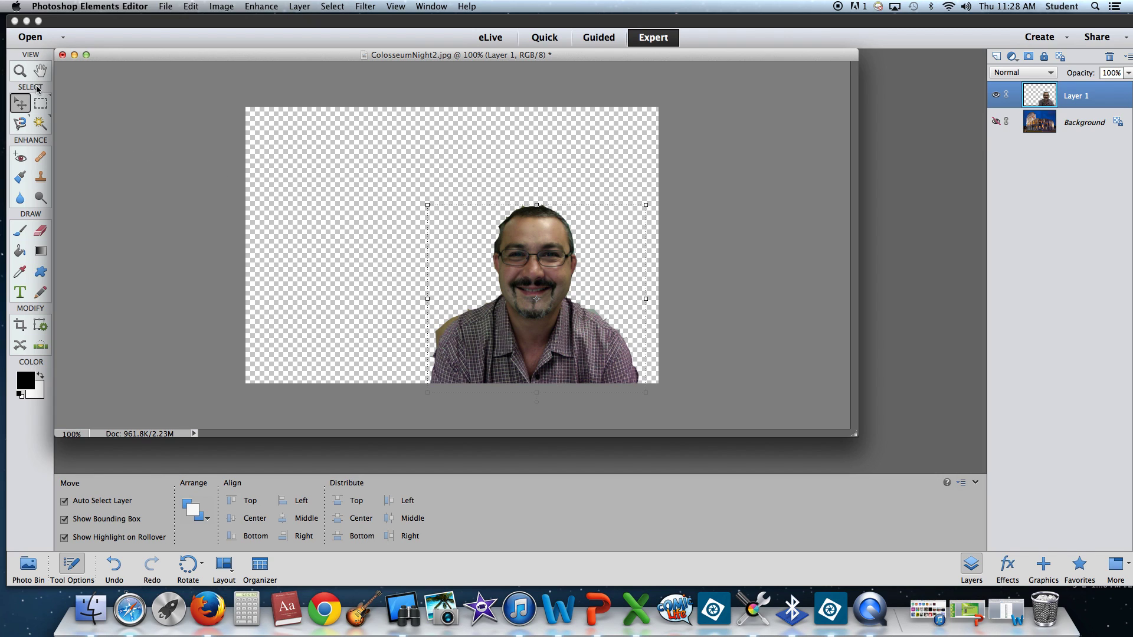
Zoom in on the cut-out man, settling the Zoom slider at 155%.
click(20, 72)
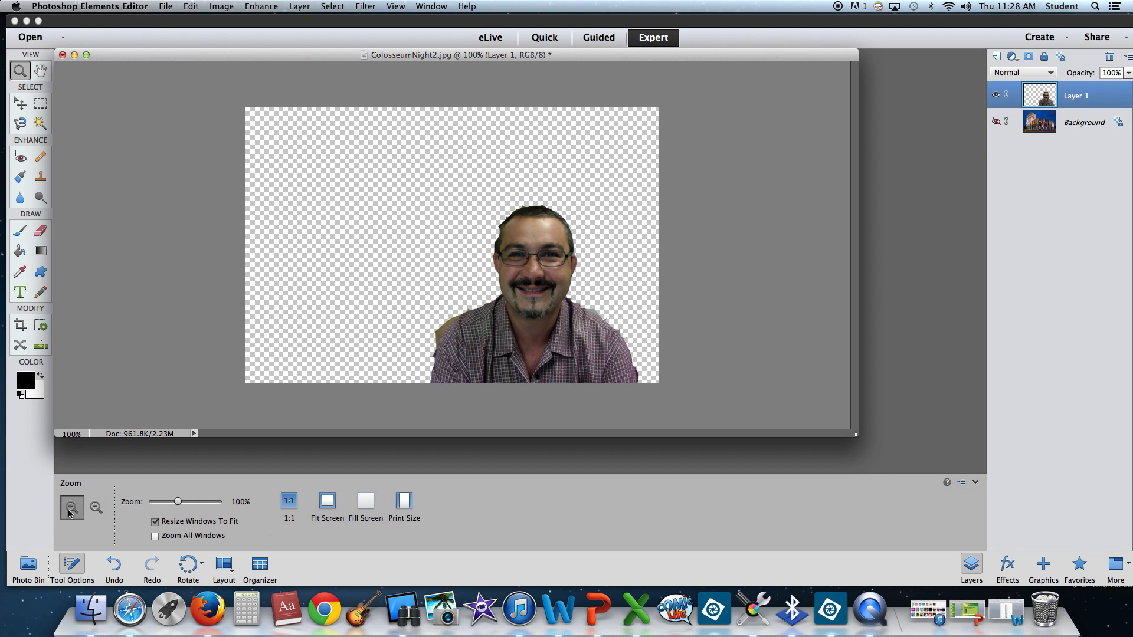
click(496, 288)
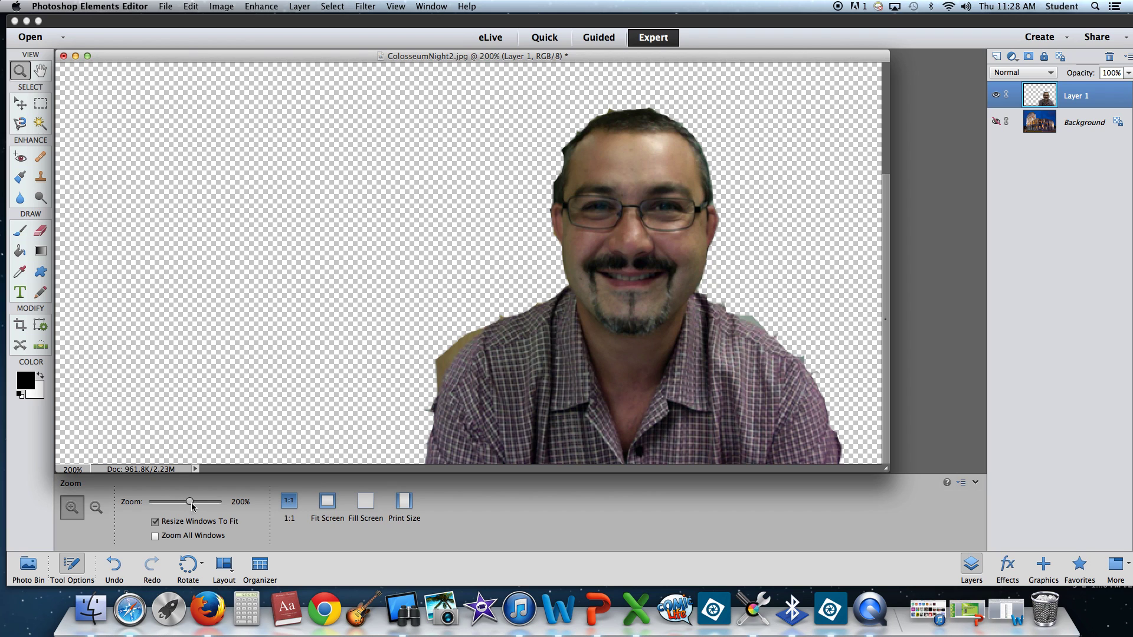
mouse_move(190, 502)
mouse_down()
mouse_move(201, 503)
mouse_move(175, 503)
mouse_move(184, 504)
mouse_up()
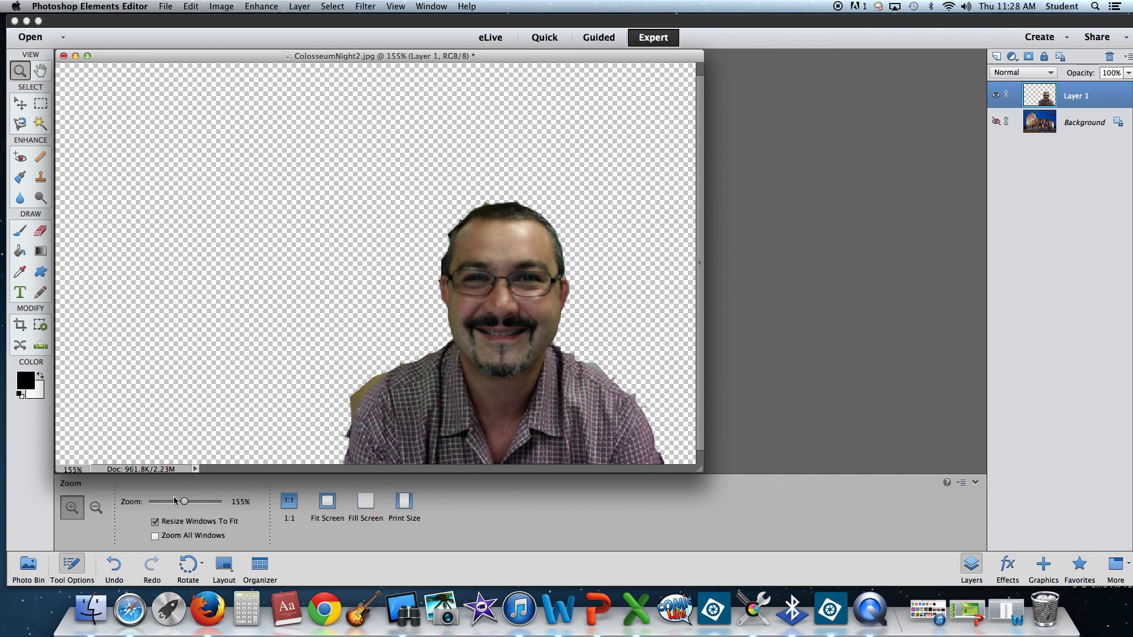
Select the Eraser tool with a 21 px brush at 100% opacity.
click(39, 235)
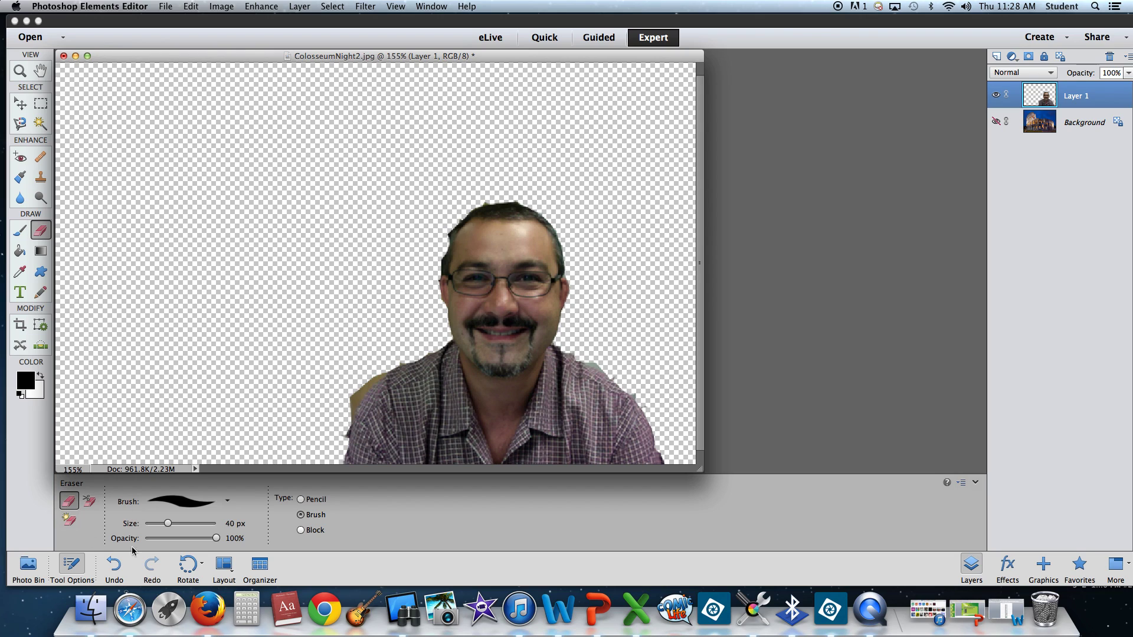
drag(170, 528, 156, 527)
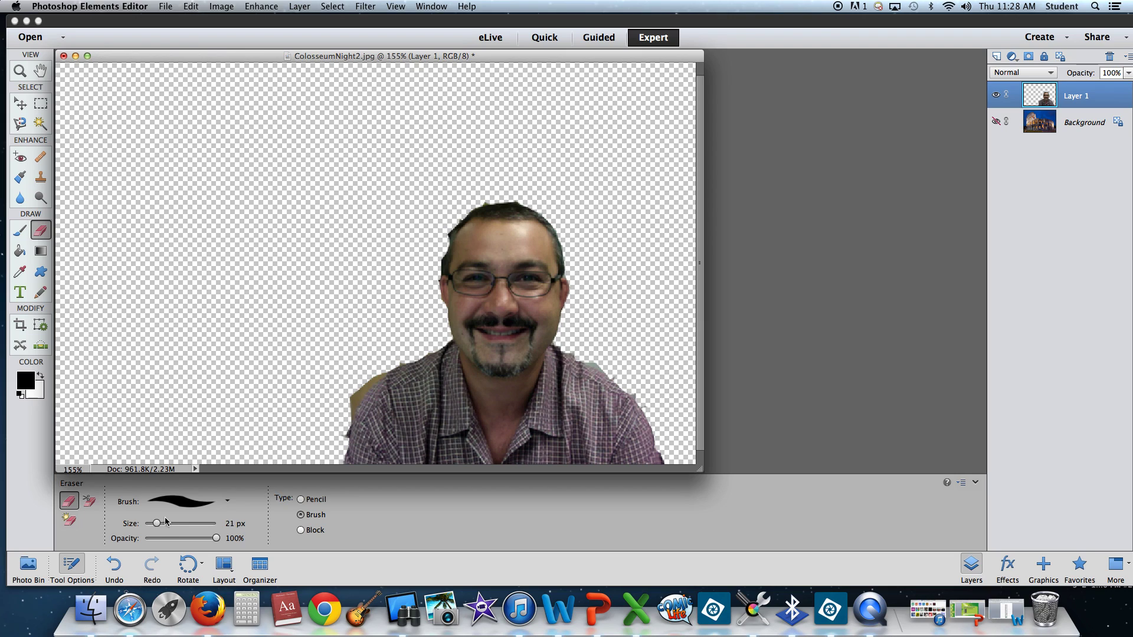
click(227, 503)
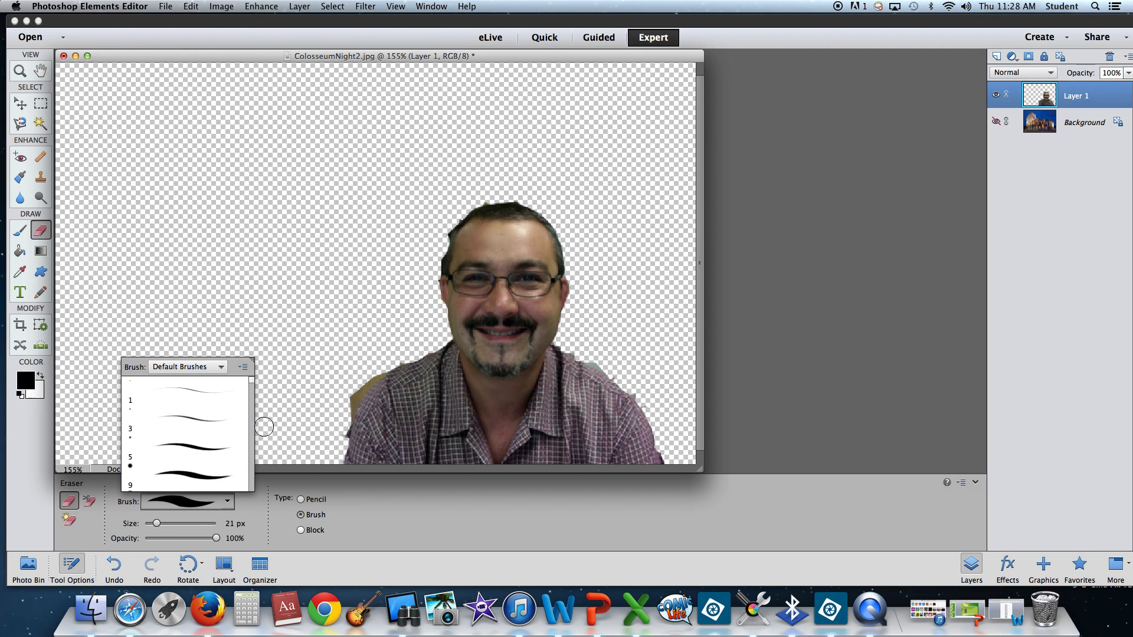
mouse_move(251, 384)
mouse_down()
mouse_move(251, 448)
mouse_move(249, 384)
mouse_up()
click(346, 367)
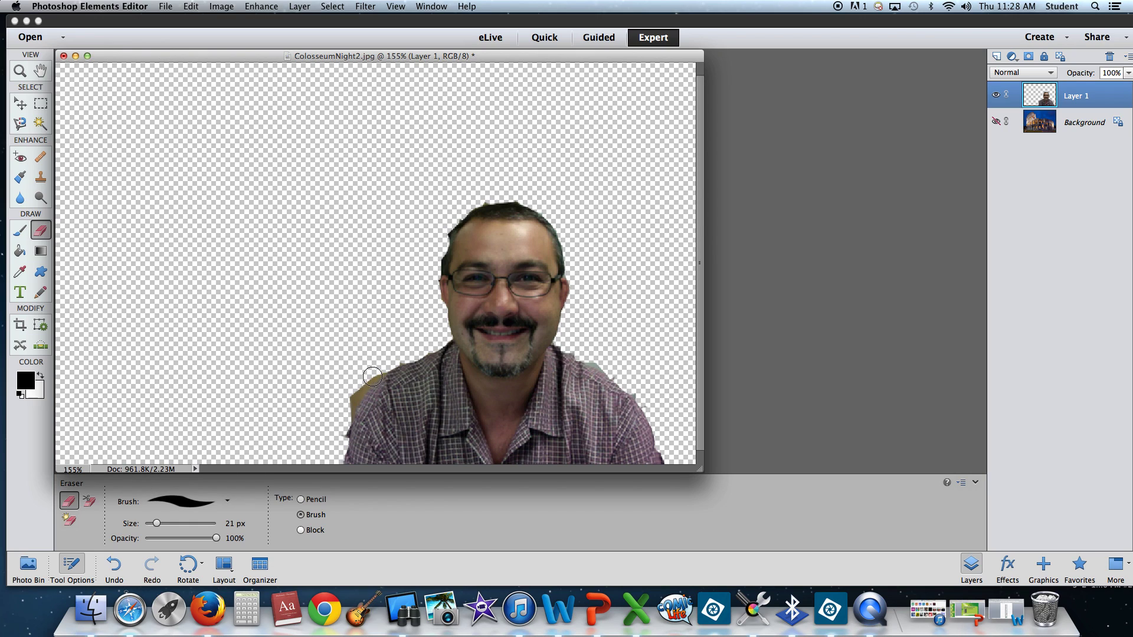
Erase background remnants along the shirt's left edge and right shoulder, undoing one stray stroke.
drag(363, 379, 339, 436)
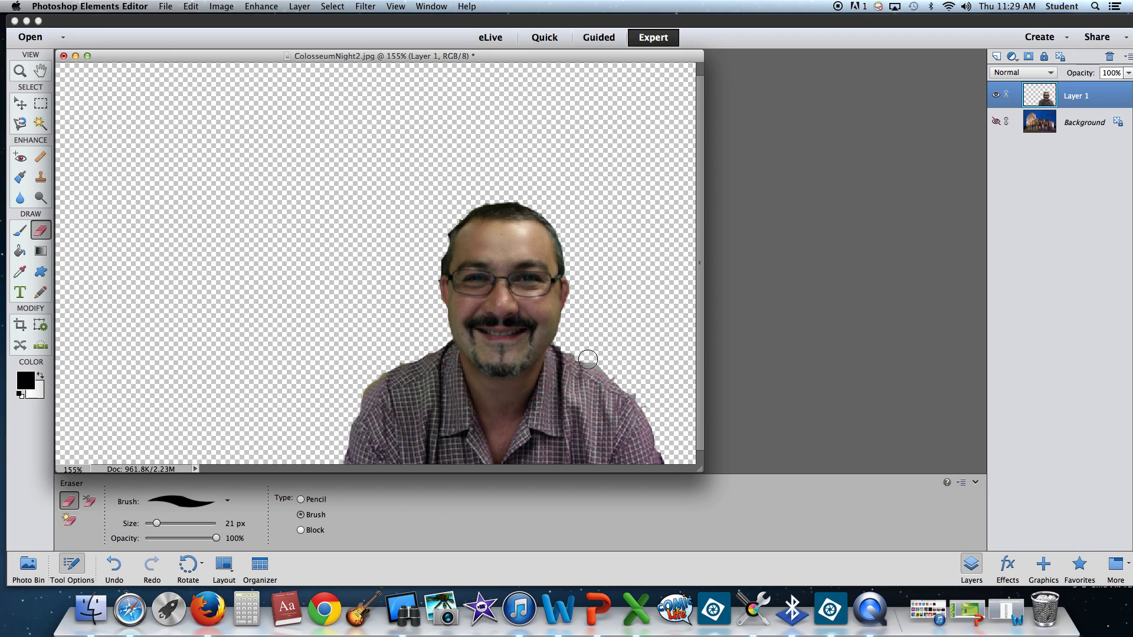
mouse_move(588, 360)
mouse_down()
mouse_move(599, 368)
mouse_move(575, 359)
mouse_move(634, 407)
mouse_move(543, 516)
mouse_up()
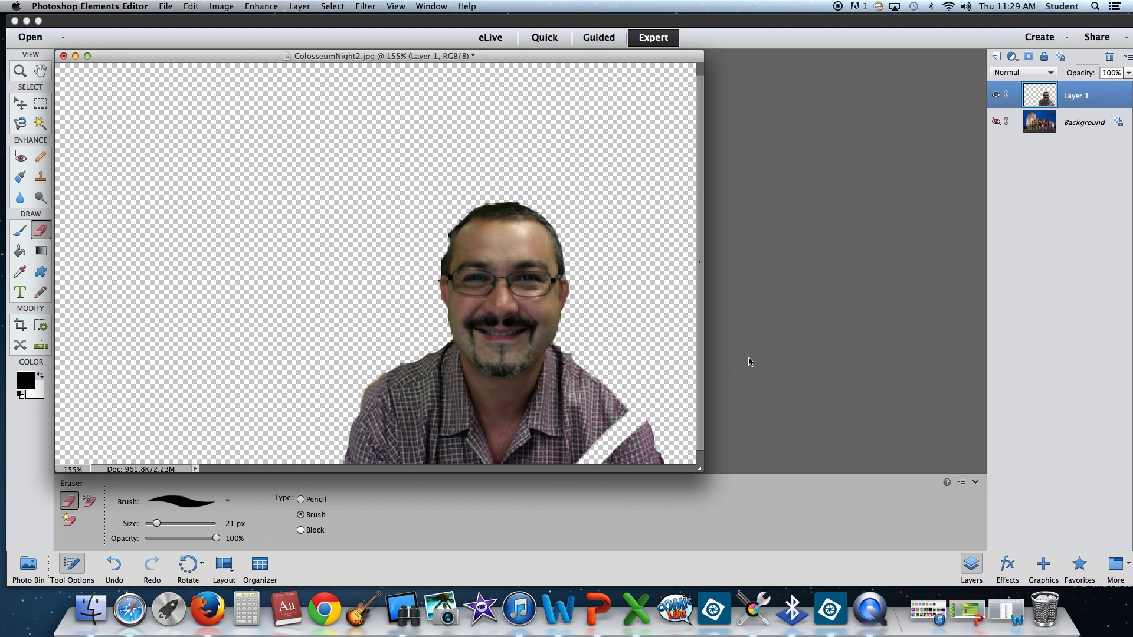
click(114, 566)
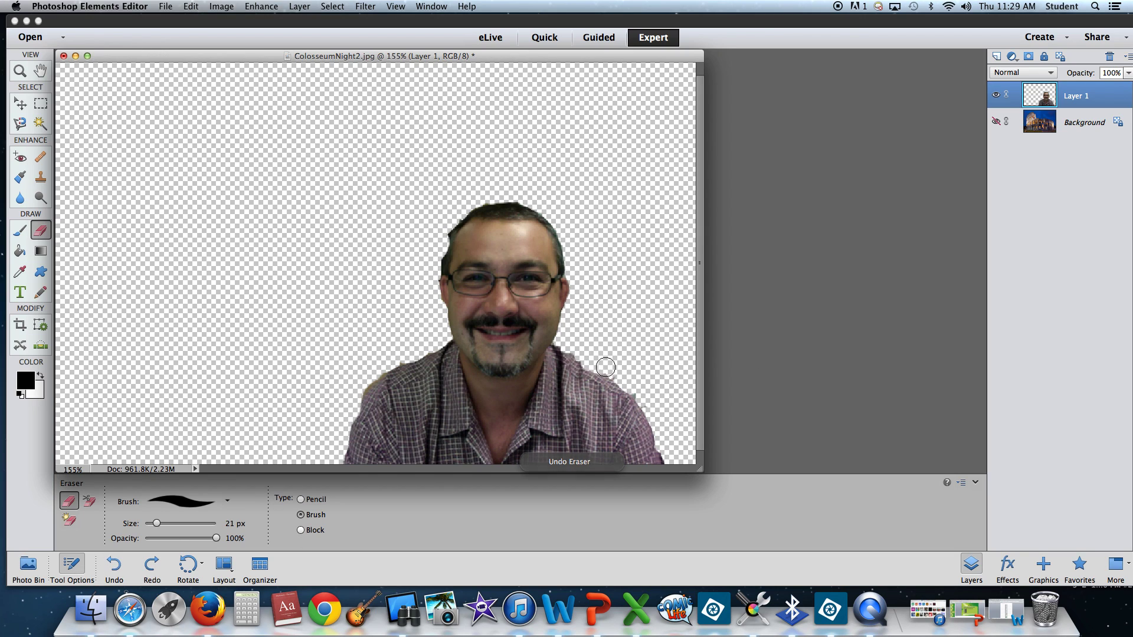
drag(644, 401, 671, 465)
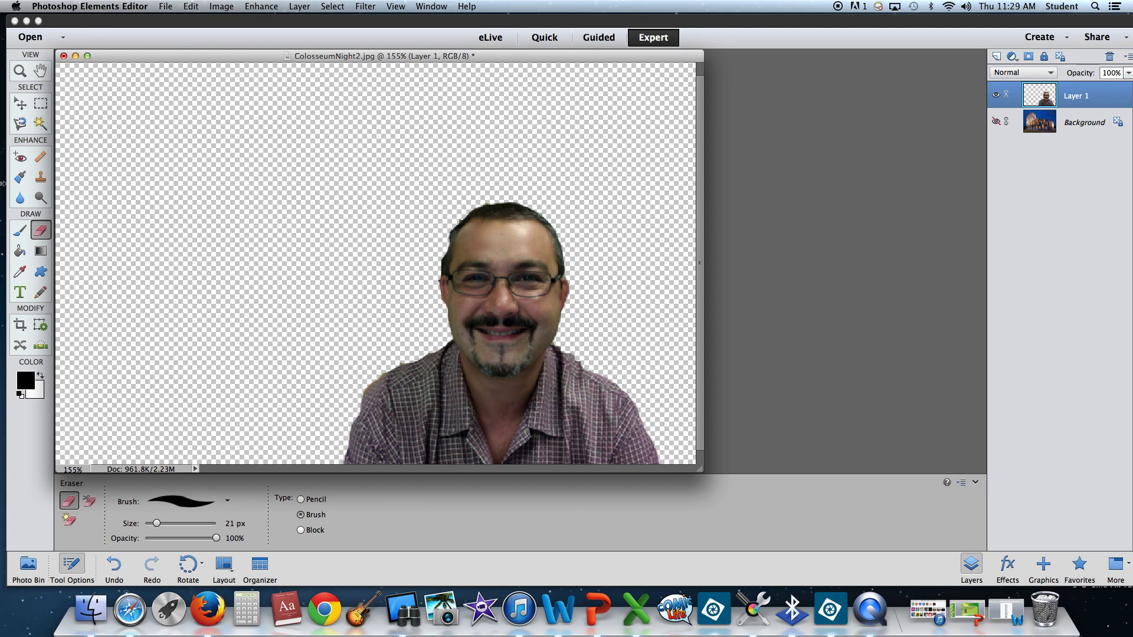
Blur along the left shoulder edge and make the Colosseum Background layer visible.
click(19, 200)
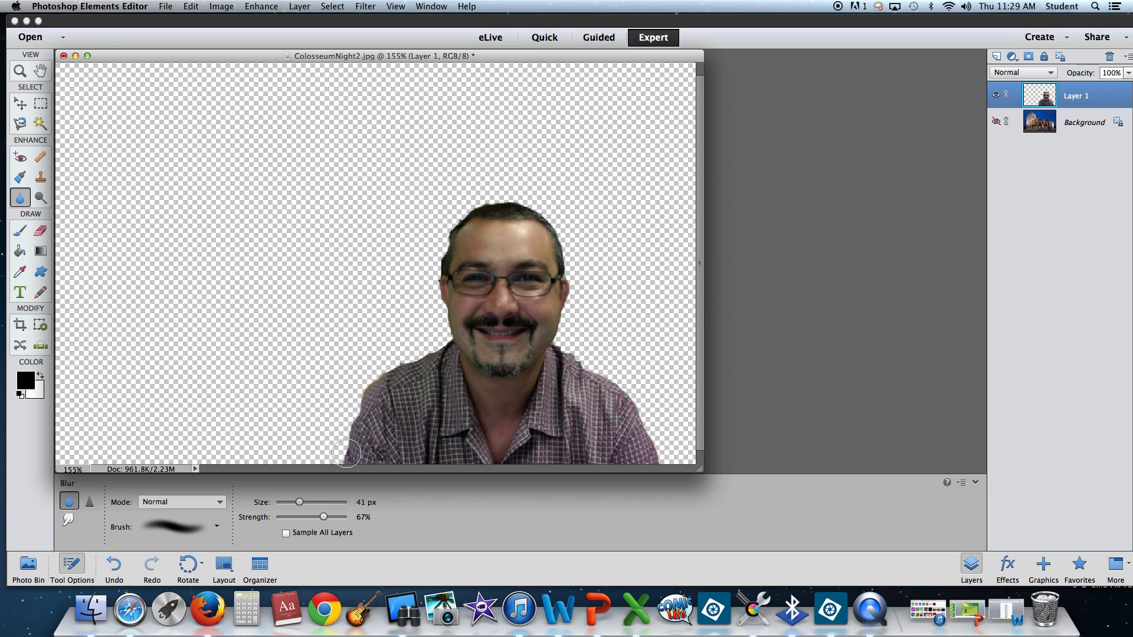
mouse_move(340, 444)
mouse_down()
mouse_move(359, 383)
mouse_move(383, 362)
mouse_move(370, 368)
mouse_move(439, 334)
mouse_move(430, 294)
mouse_move(410, 300)
mouse_move(434, 271)
mouse_move(436, 229)
mouse_move(411, 247)
mouse_move(427, 221)
mouse_move(452, 225)
mouse_move(453, 211)
mouse_move(502, 190)
mouse_move(549, 205)
mouse_move(568, 234)
mouse_move(582, 281)
mouse_move(564, 350)
mouse_move(613, 375)
mouse_move(671, 463)
mouse_up()
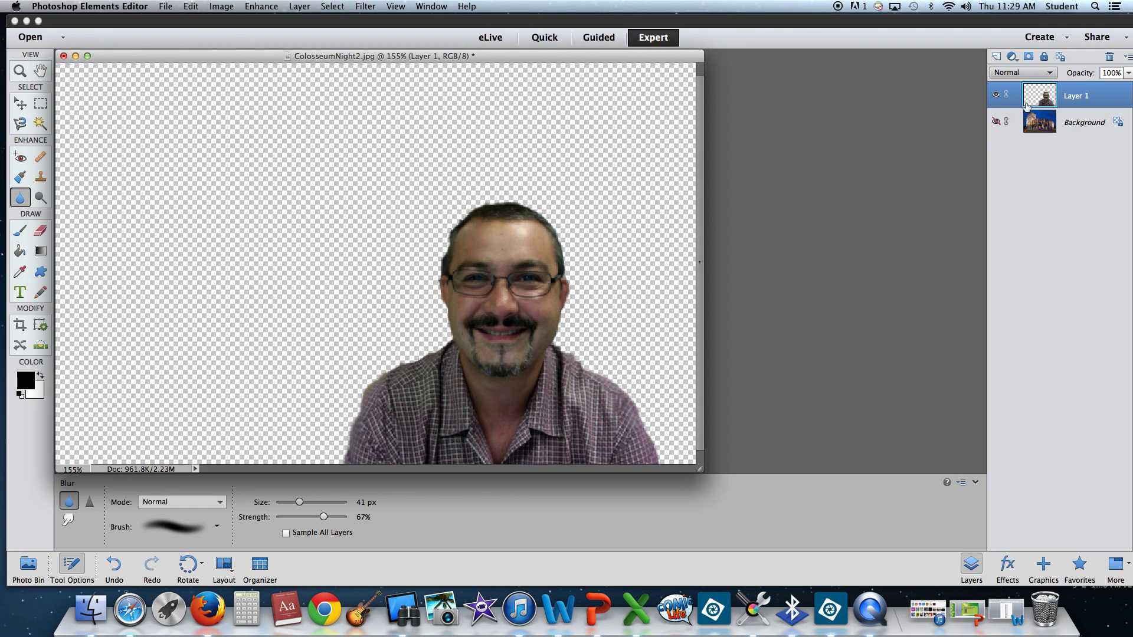
click(995, 122)
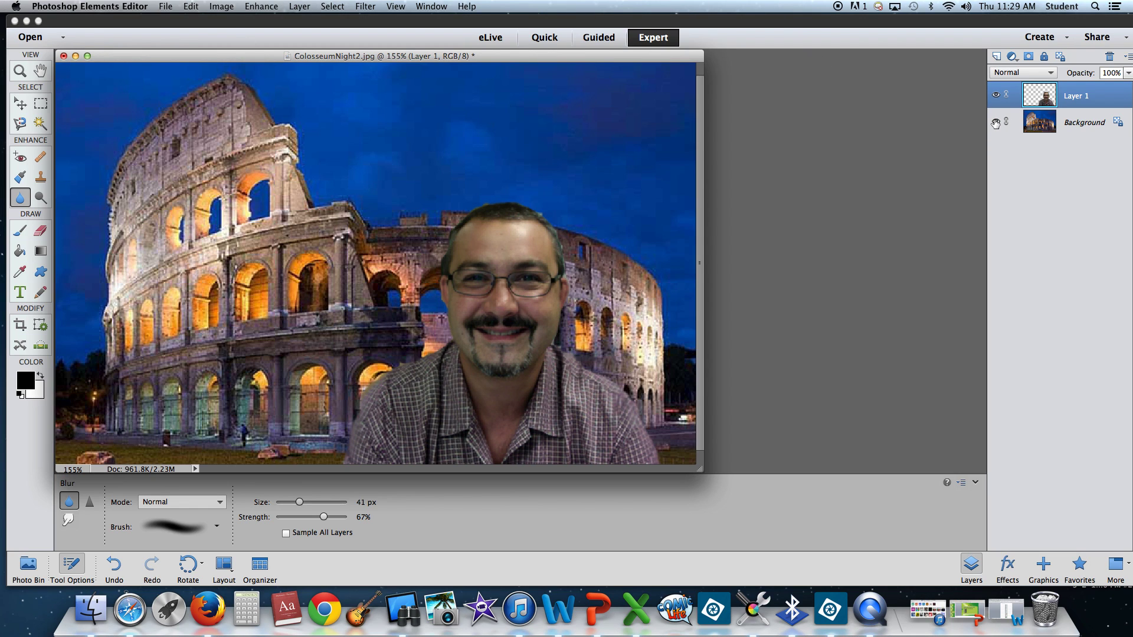
Open Print with the RM164 HP Color printer at 4" x 6", toggling Crop to Fit off and on.
click(164, 6)
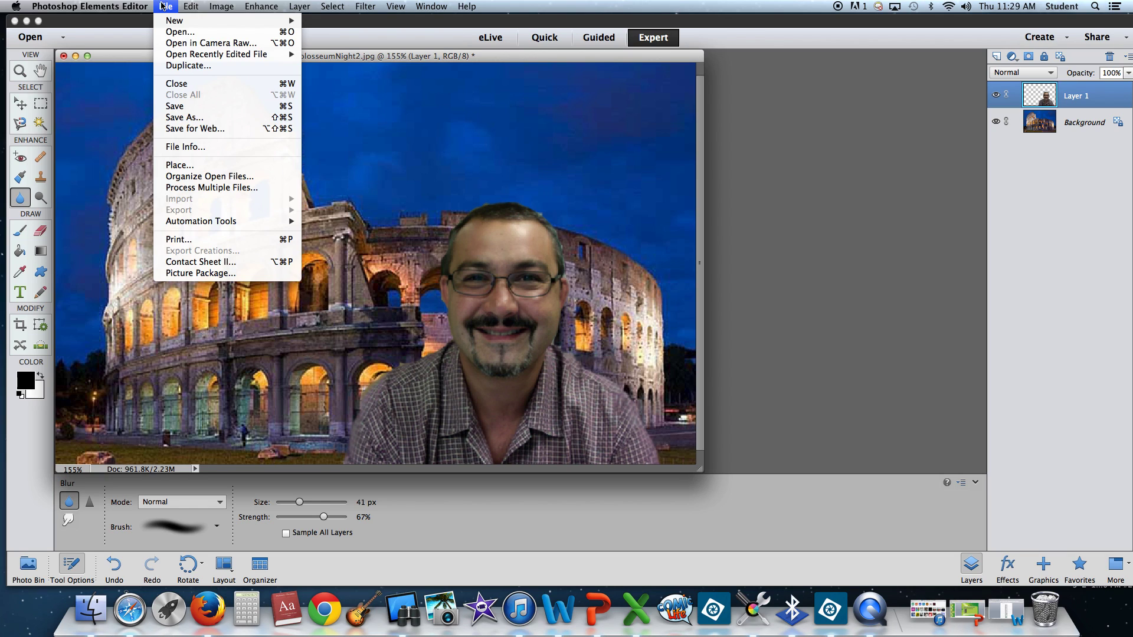
click(198, 240)
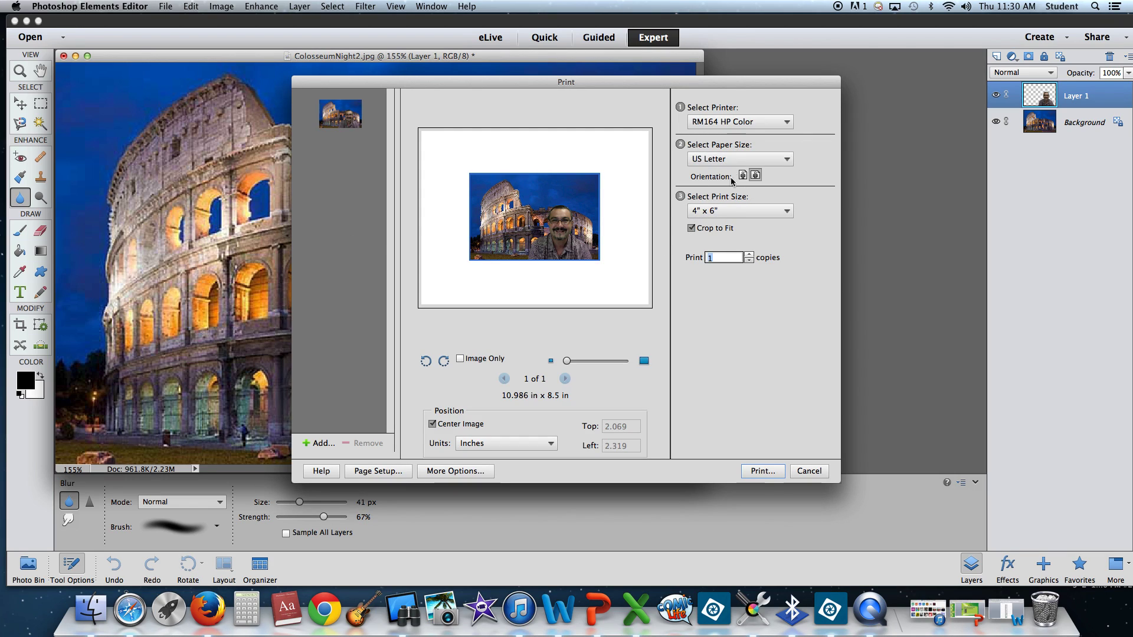
click(792, 122)
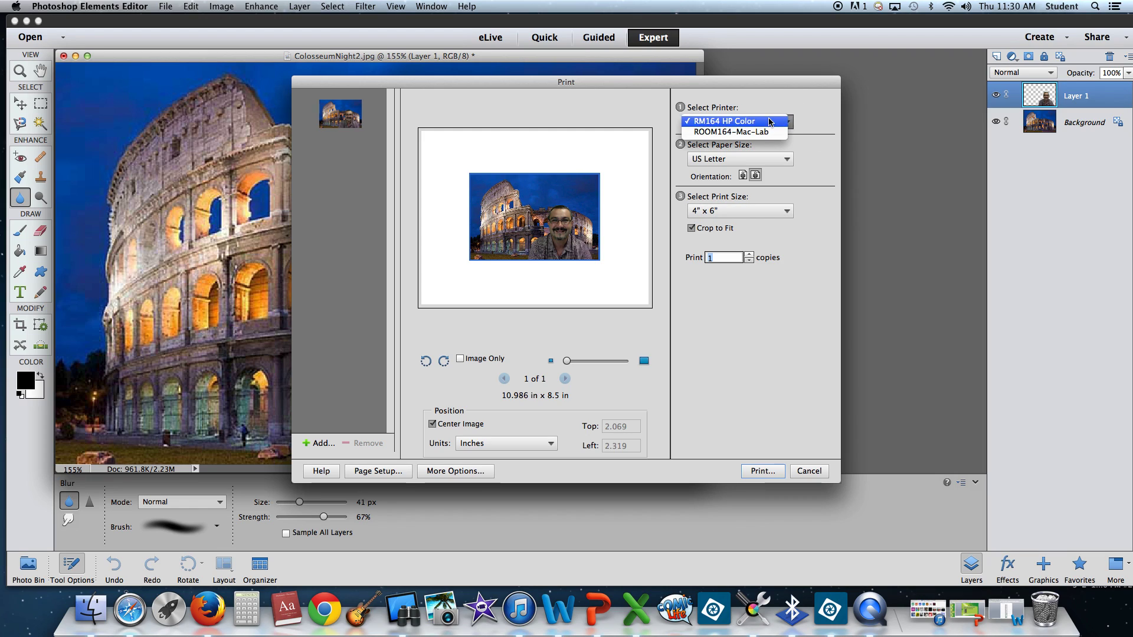
click(770, 122)
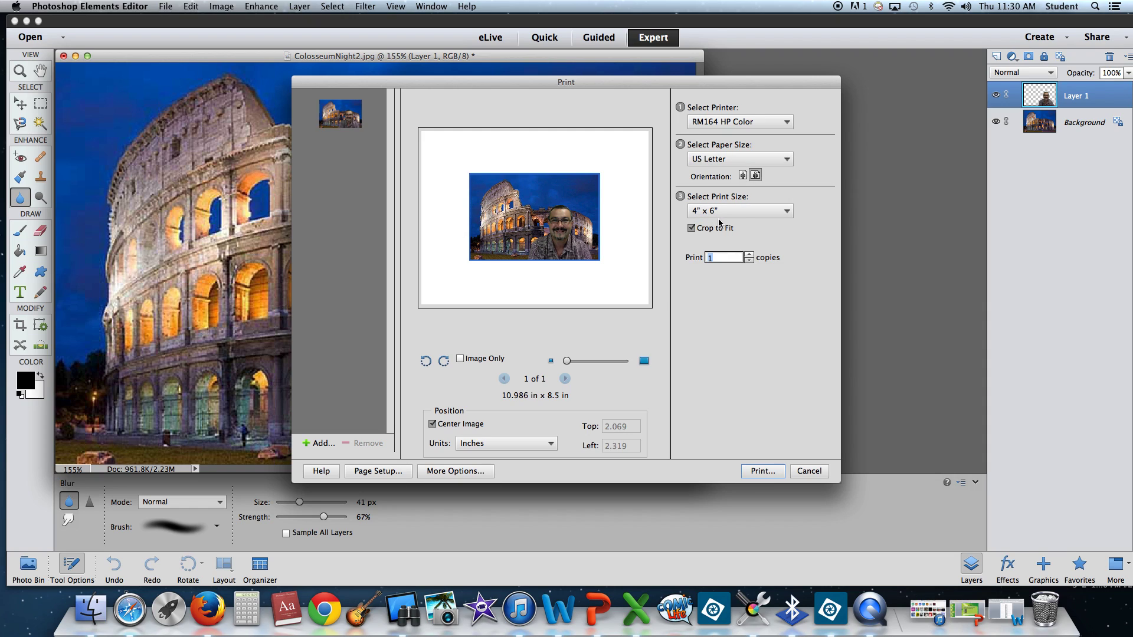
click(691, 229)
click(691, 229)
Cancel the low-resolution print warning, then remove the composite thumbnail to close the Print dialog.
click(767, 476)
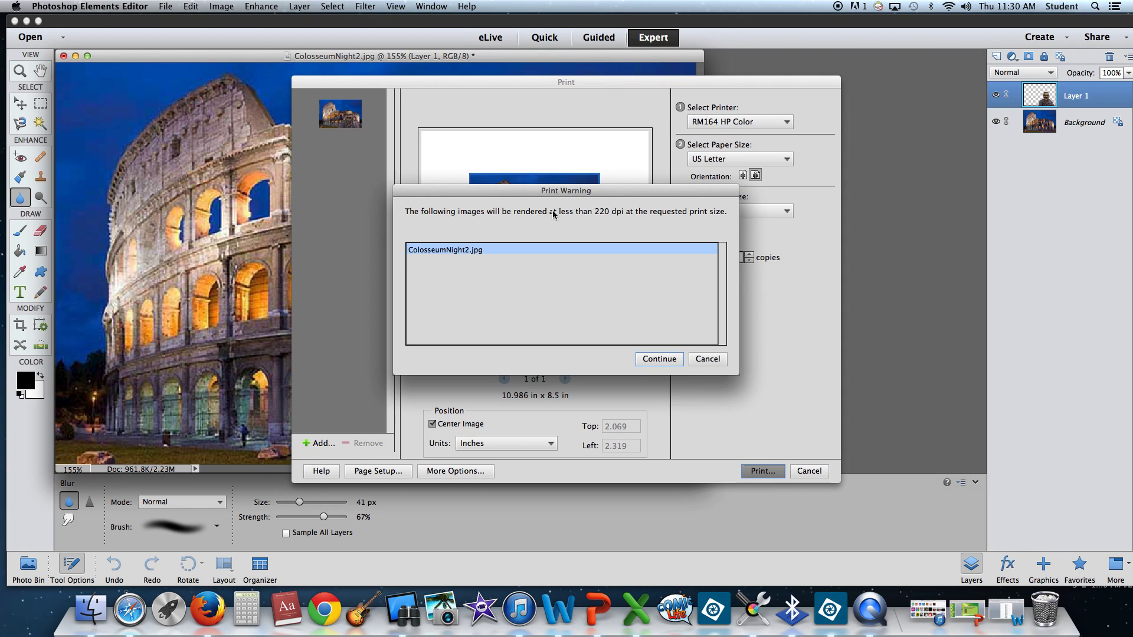
click(666, 361)
click(699, 362)
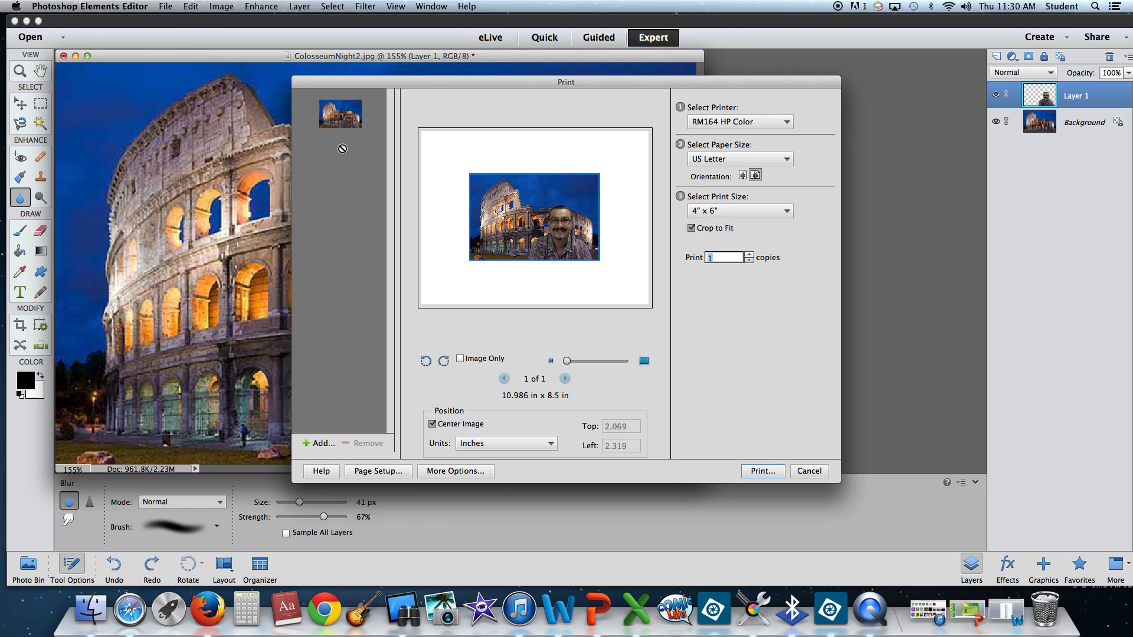
mouse_move(340, 133)
mouse_down()
mouse_move(307, 147)
mouse_move(368, 177)
mouse_move(354, 147)
mouse_move(328, 148)
mouse_up()
drag(329, 148, 349, 114)
click(347, 123)
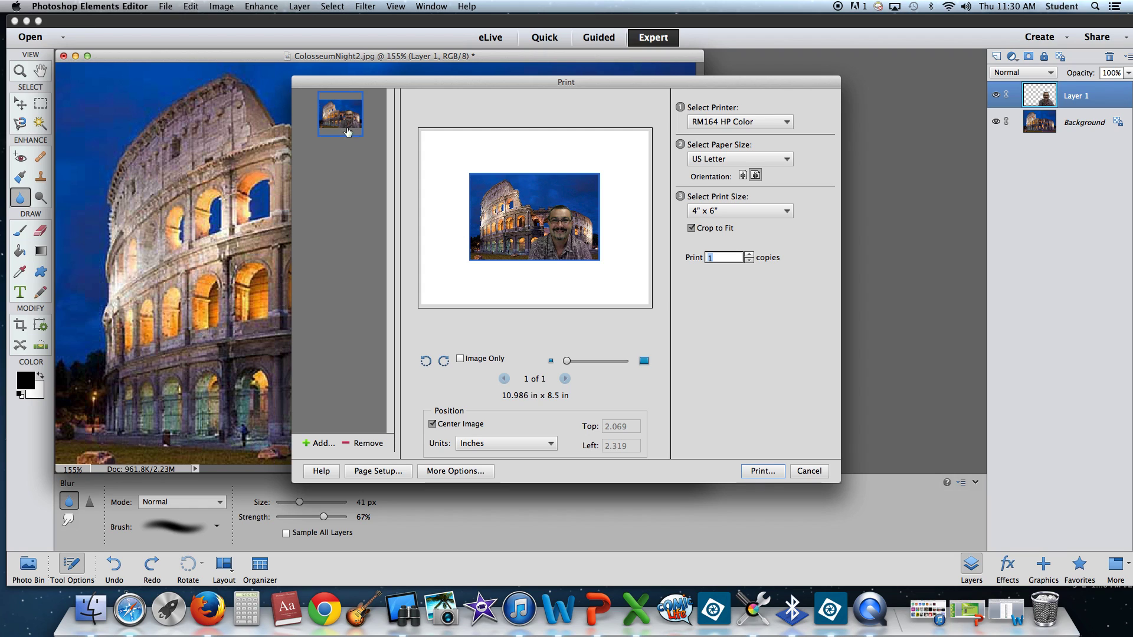
click(361, 445)
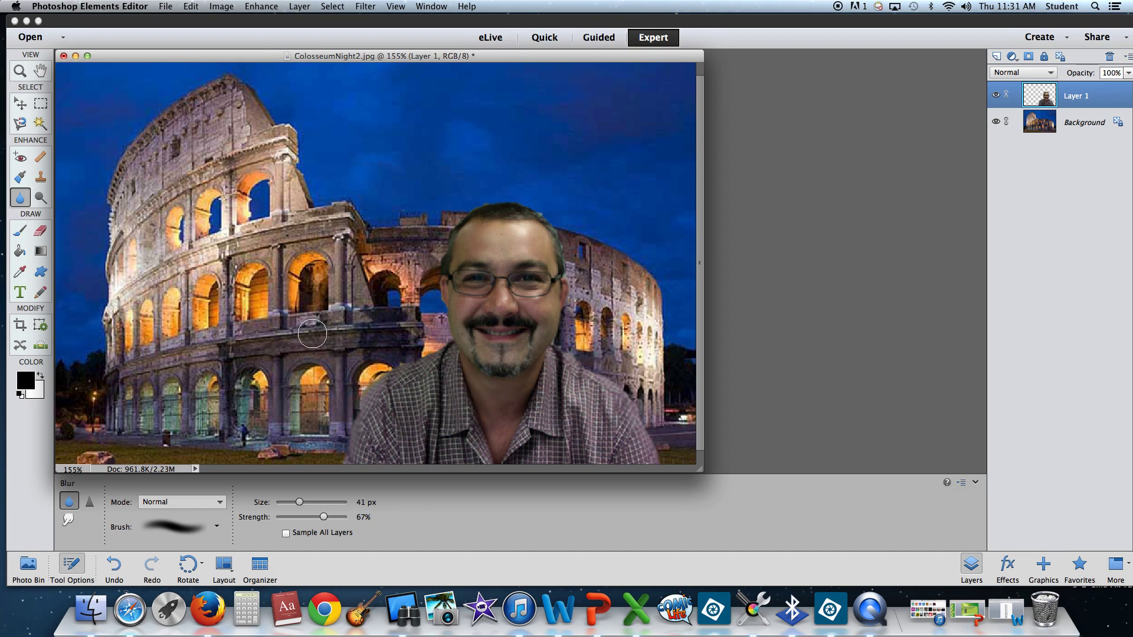
Print the ColosseumNight2.jpg composite at 4" x 6" to RM164 HP Color, accepting the resolution warning.
click(165, 7)
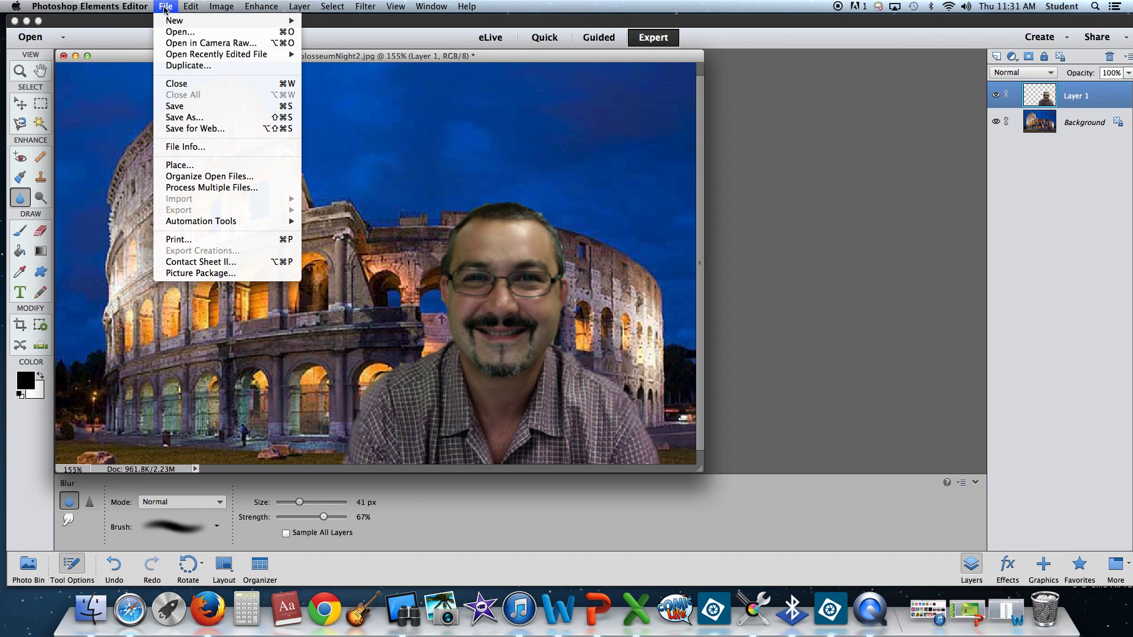
click(195, 239)
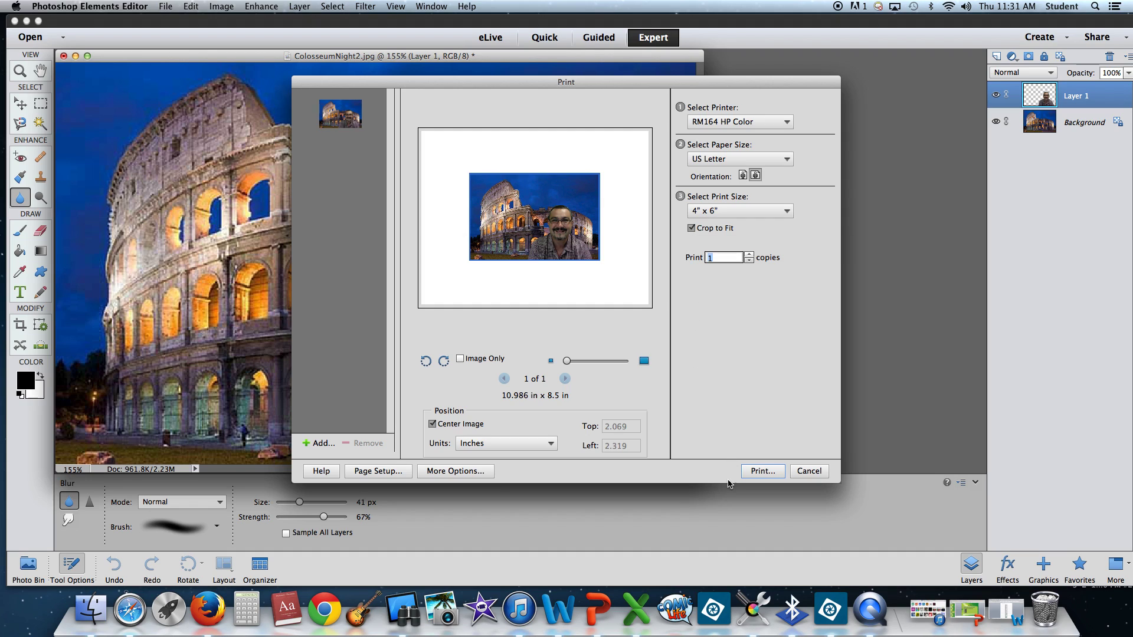
click(760, 472)
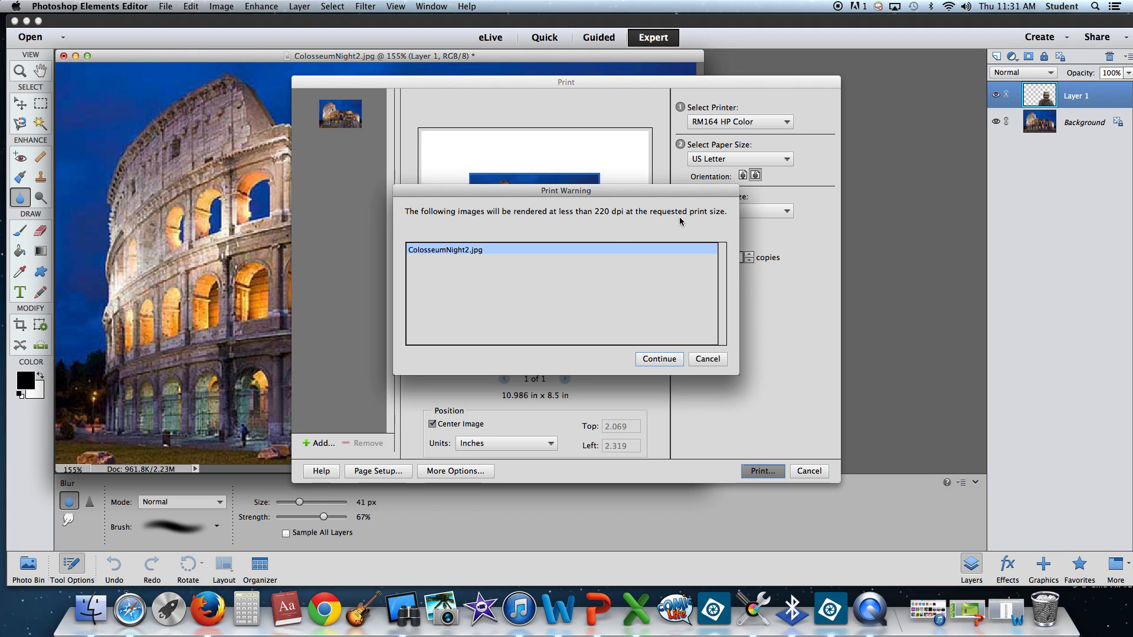
click(677, 358)
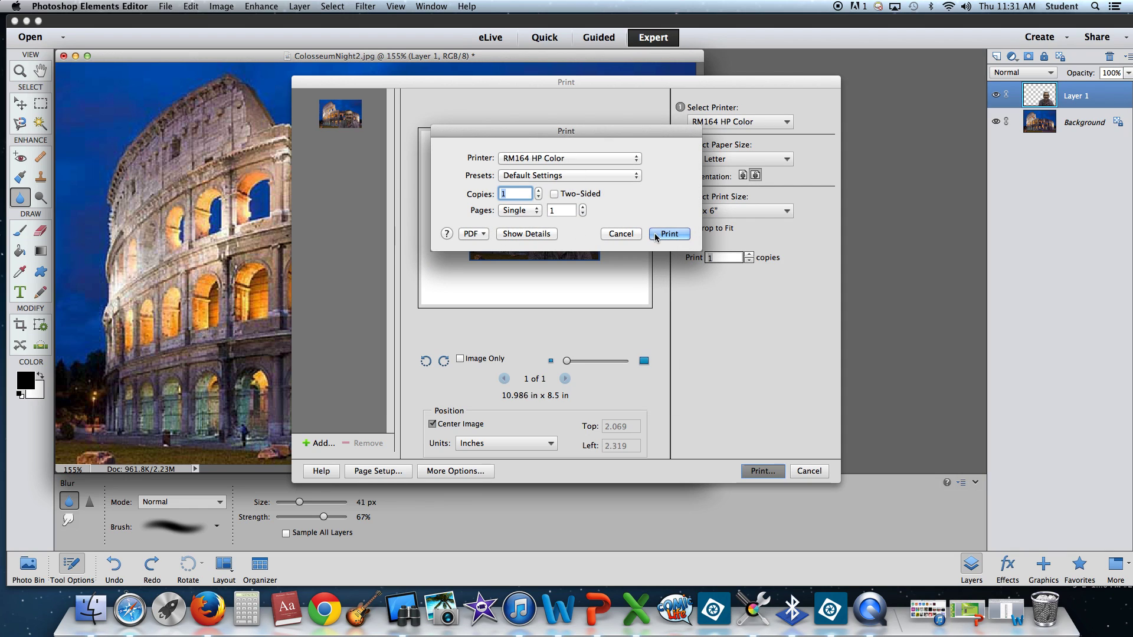
click(655, 236)
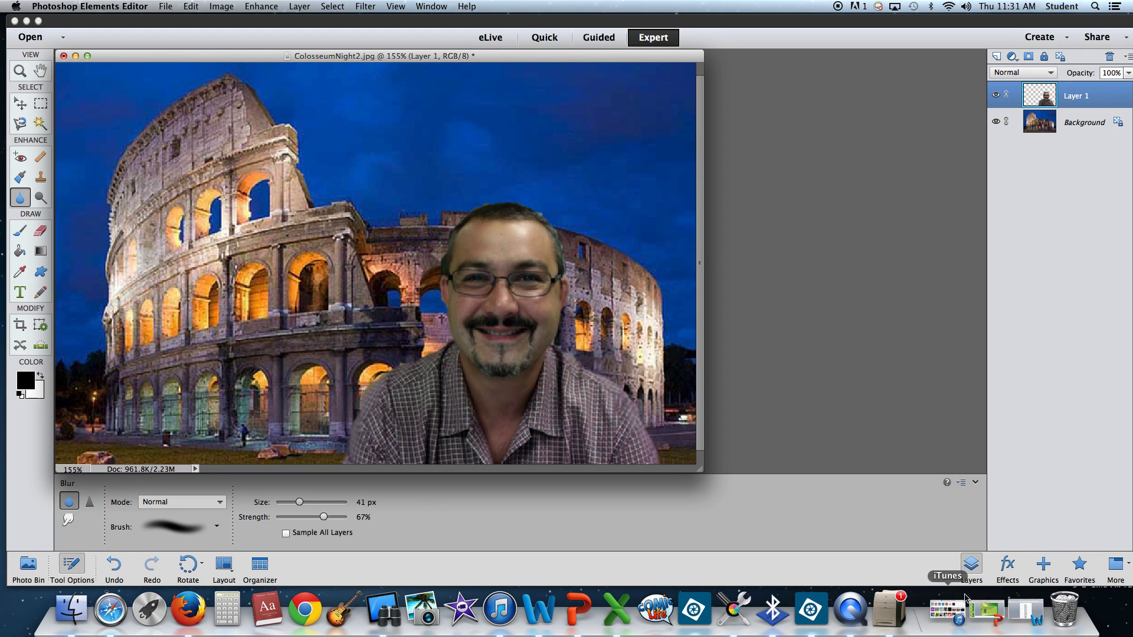
Restore the Tools fillin worksheet from the Dock and close it.
click(1021, 617)
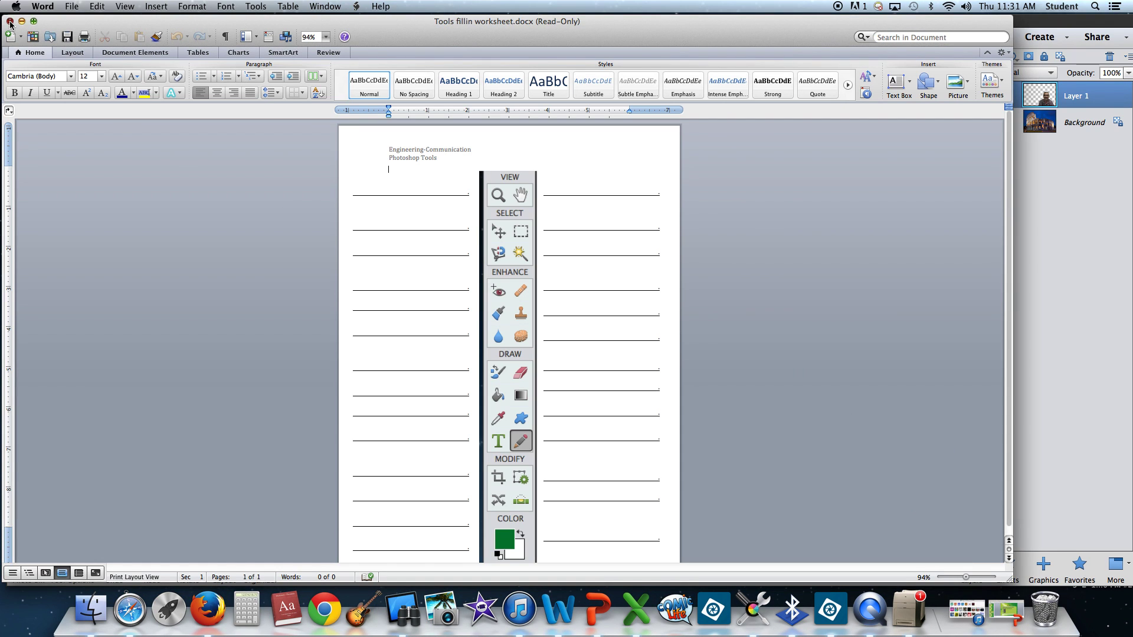
click(10, 21)
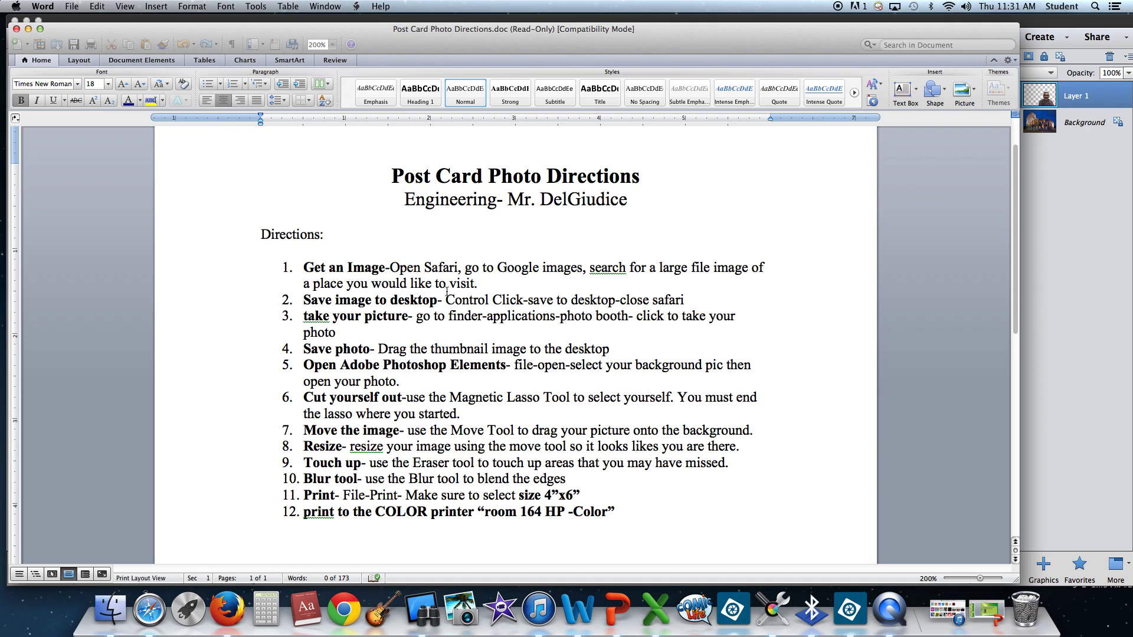